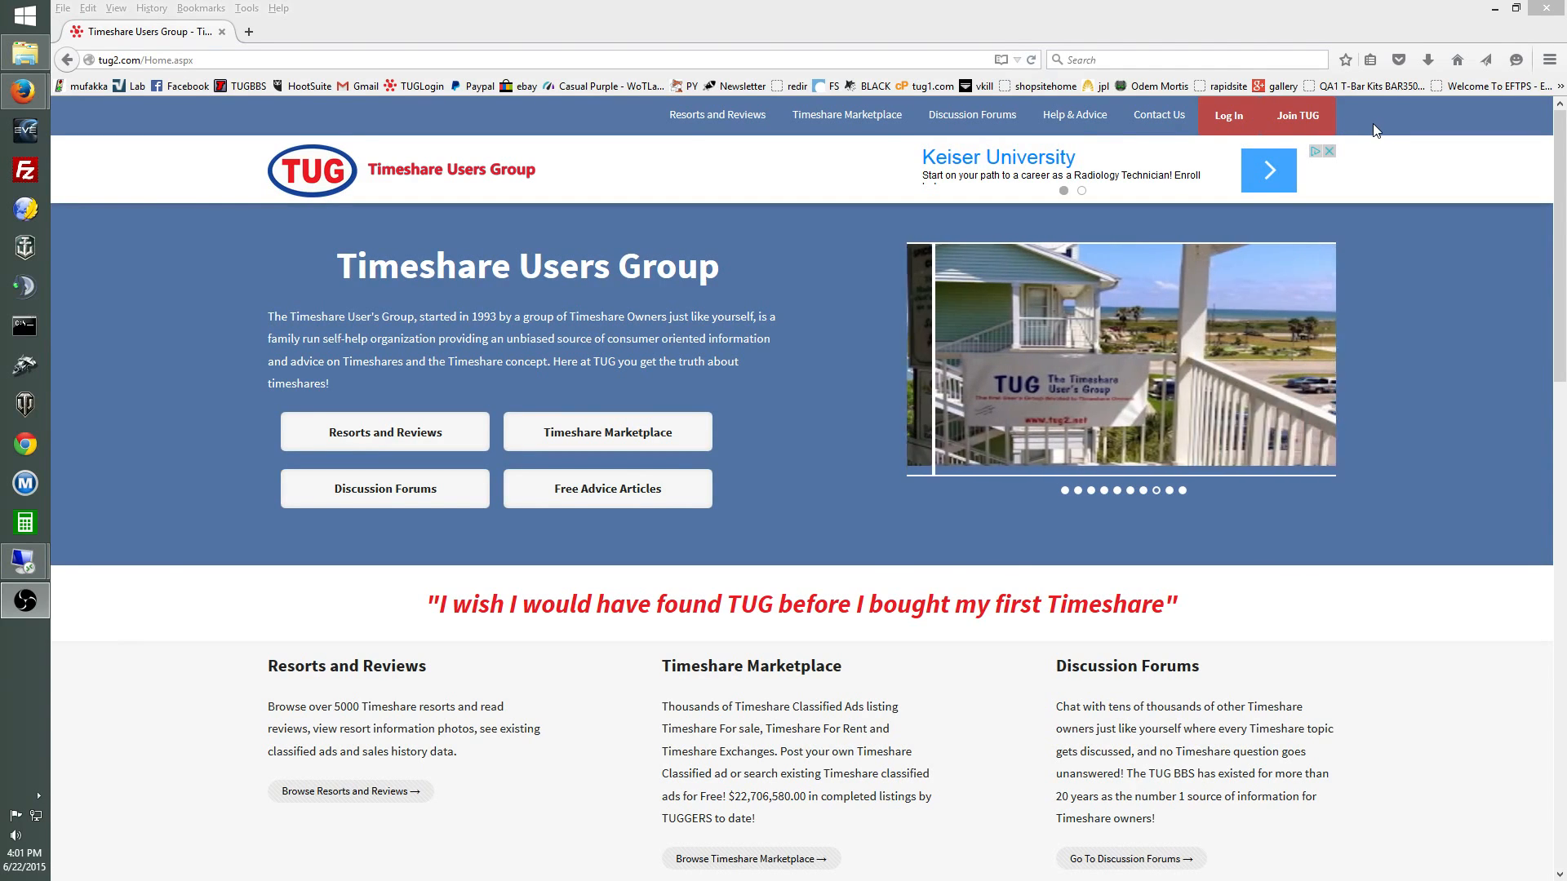
Step: Sign in to the TUG member account using the saved username and password
left_click(1242, 119)
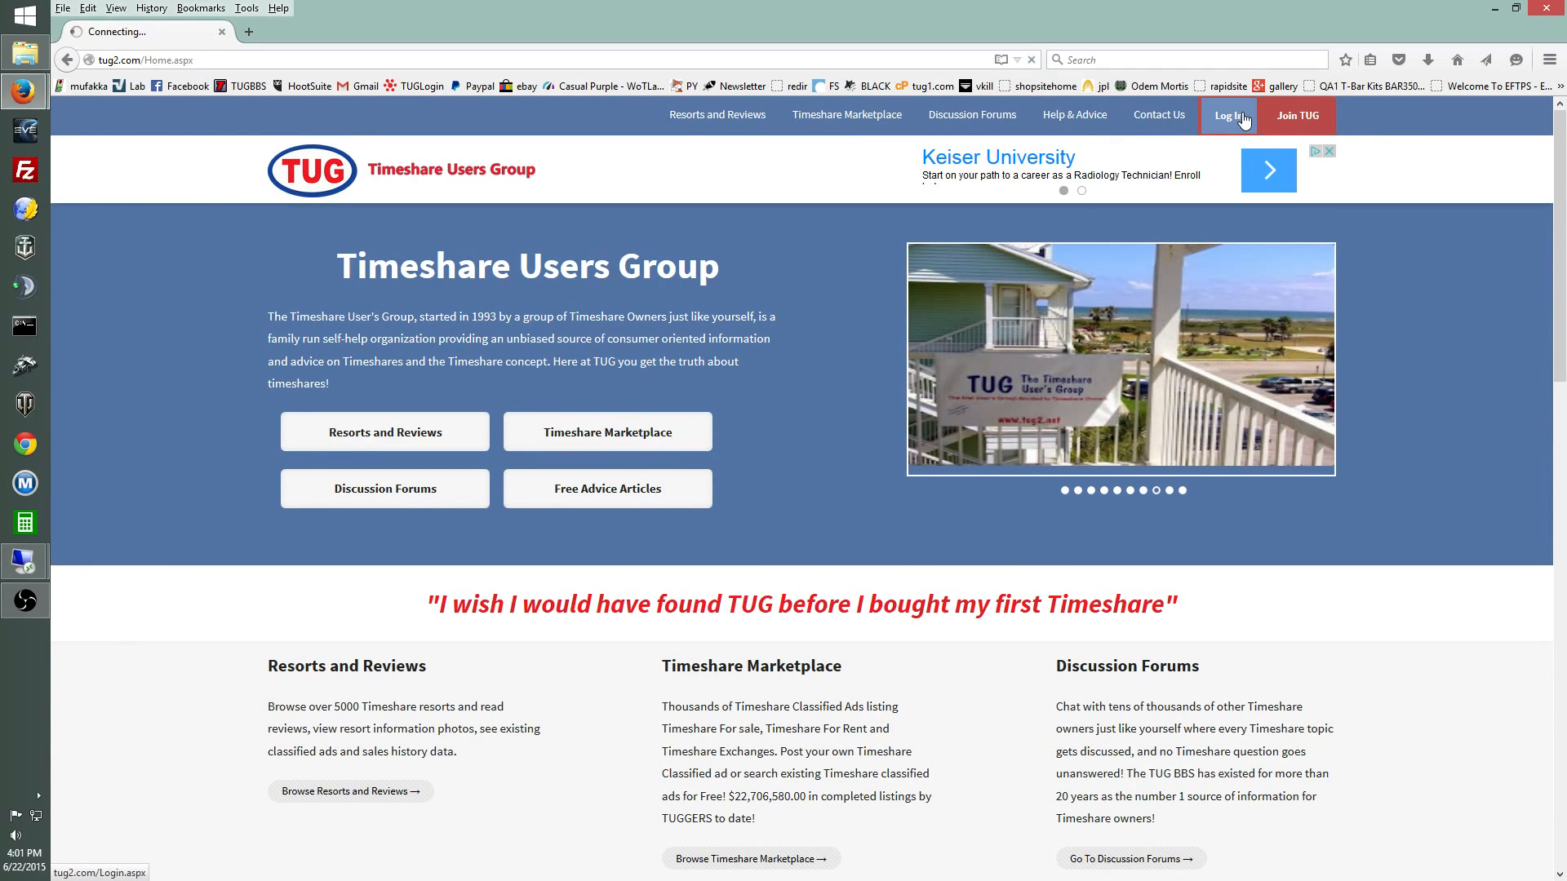
left_click(821, 463)
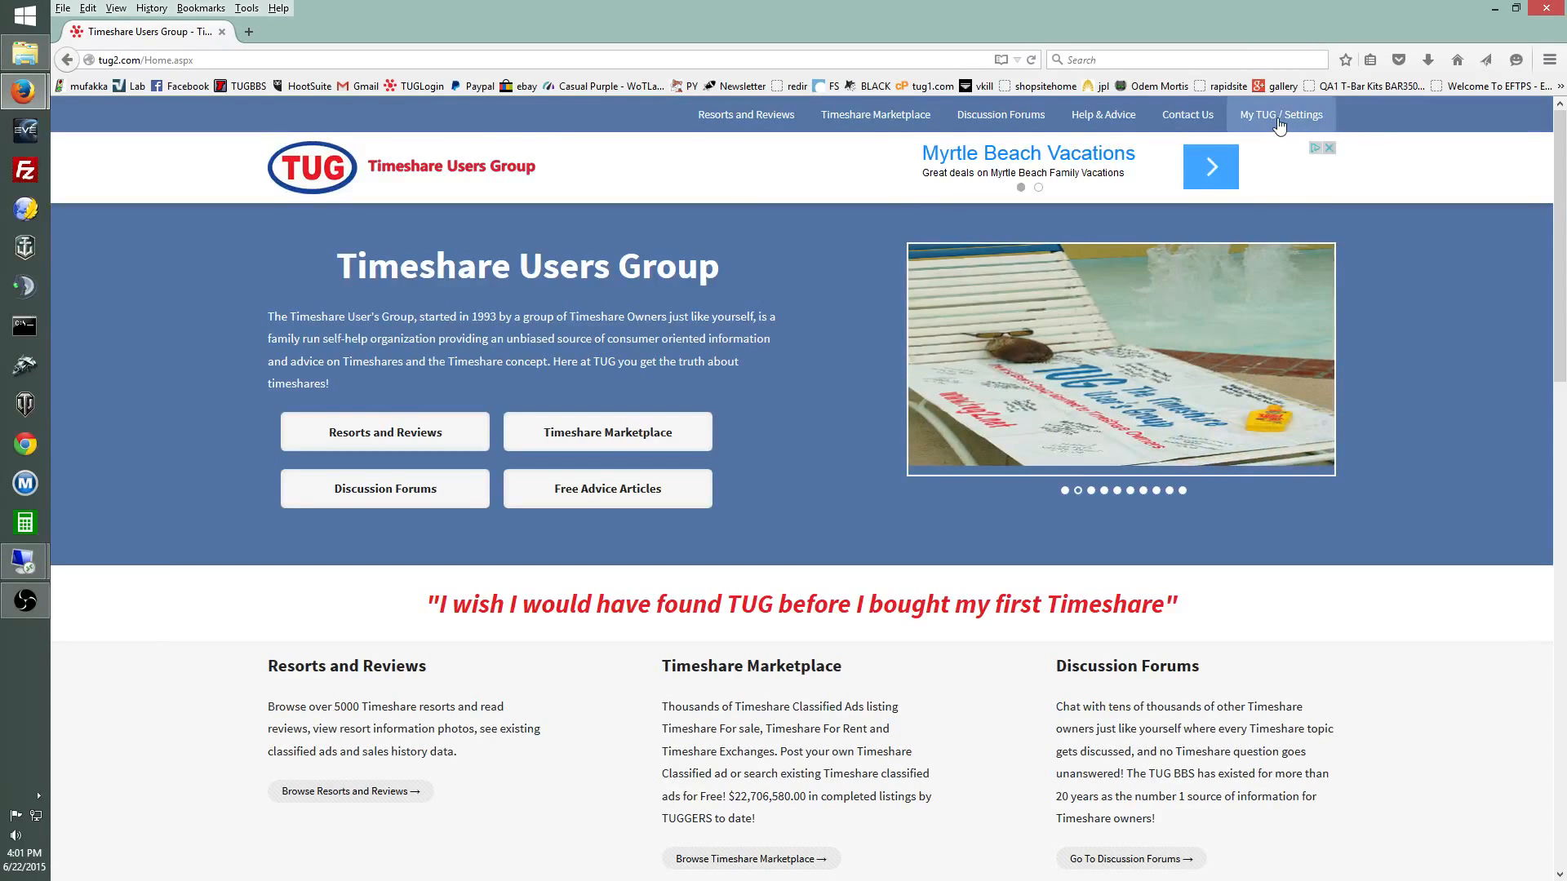
Step: Choose Place New Classified Ad from the Timeshare Marketplace menu
left_click(876, 121)
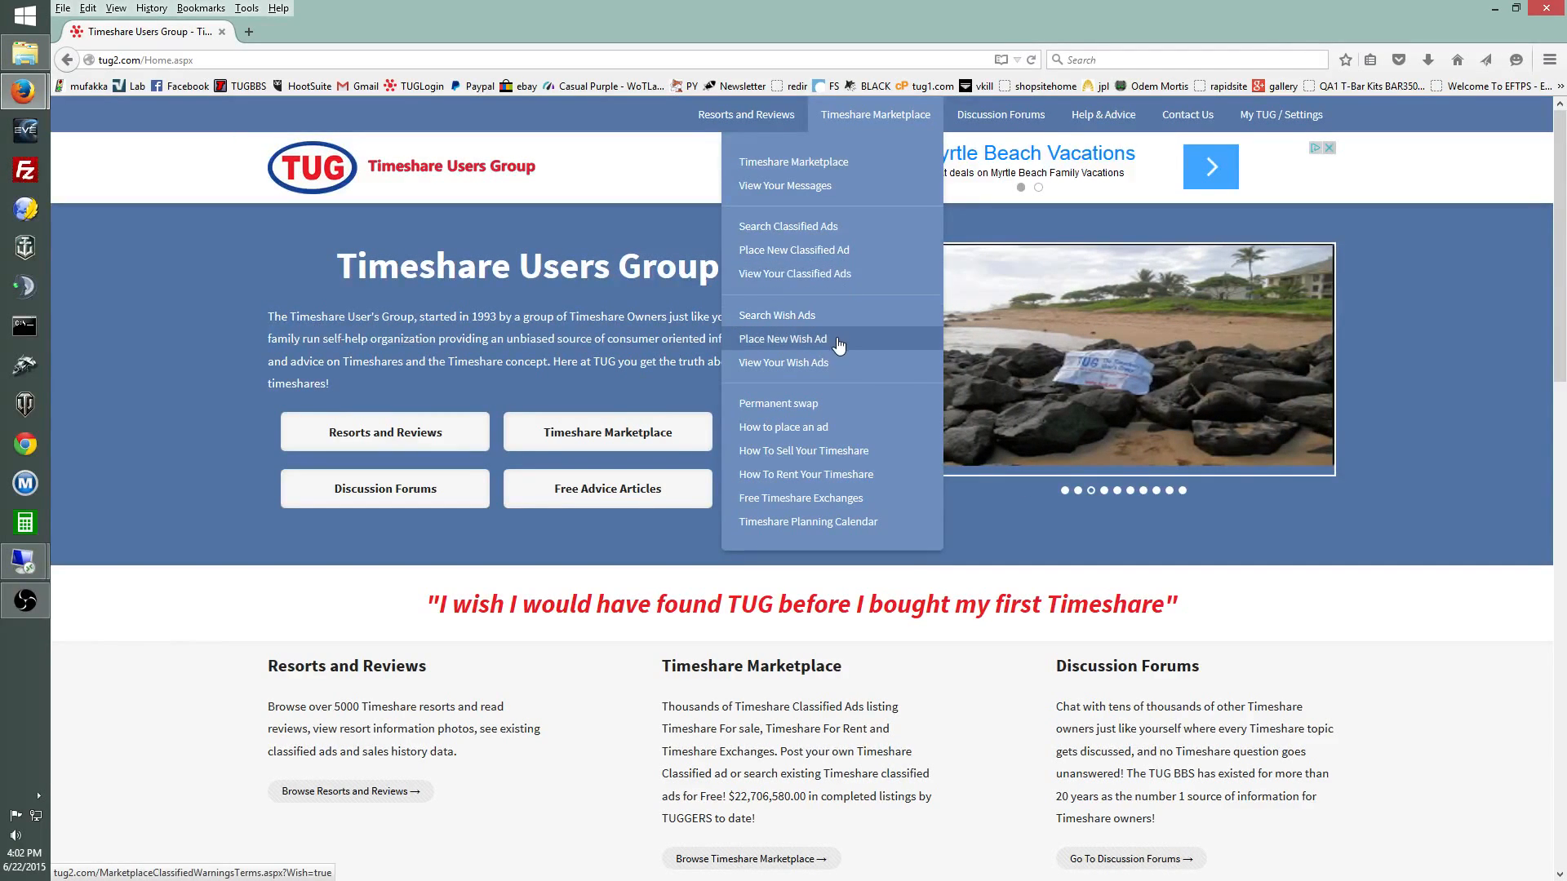
left_click(845, 251)
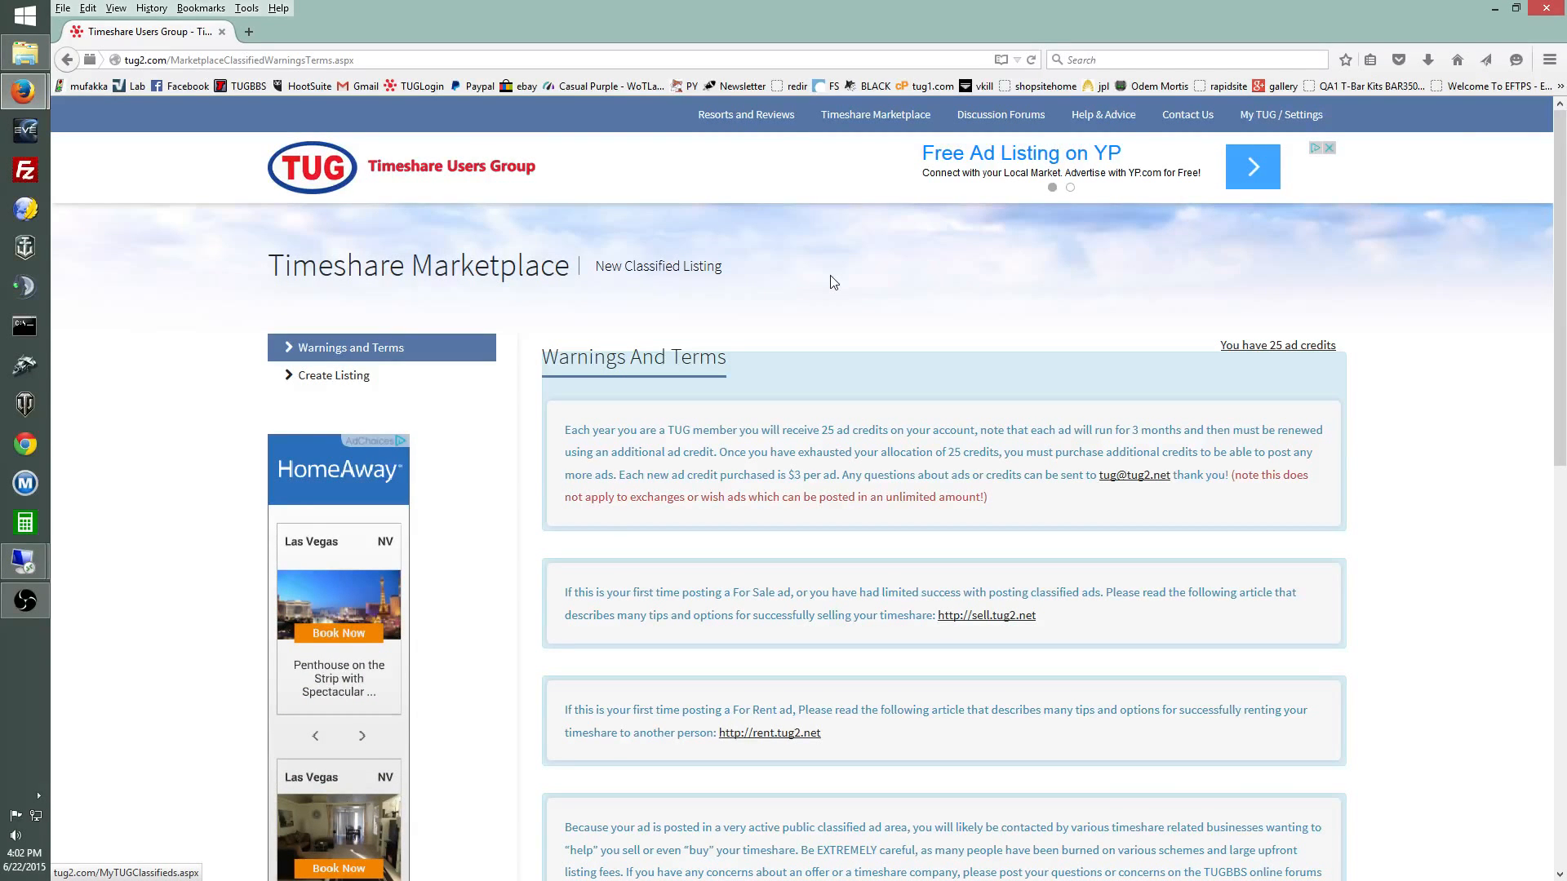
Step: Read through the classified-ad warnings and terms and agree to them
scroll(830, 286, "down", 3)
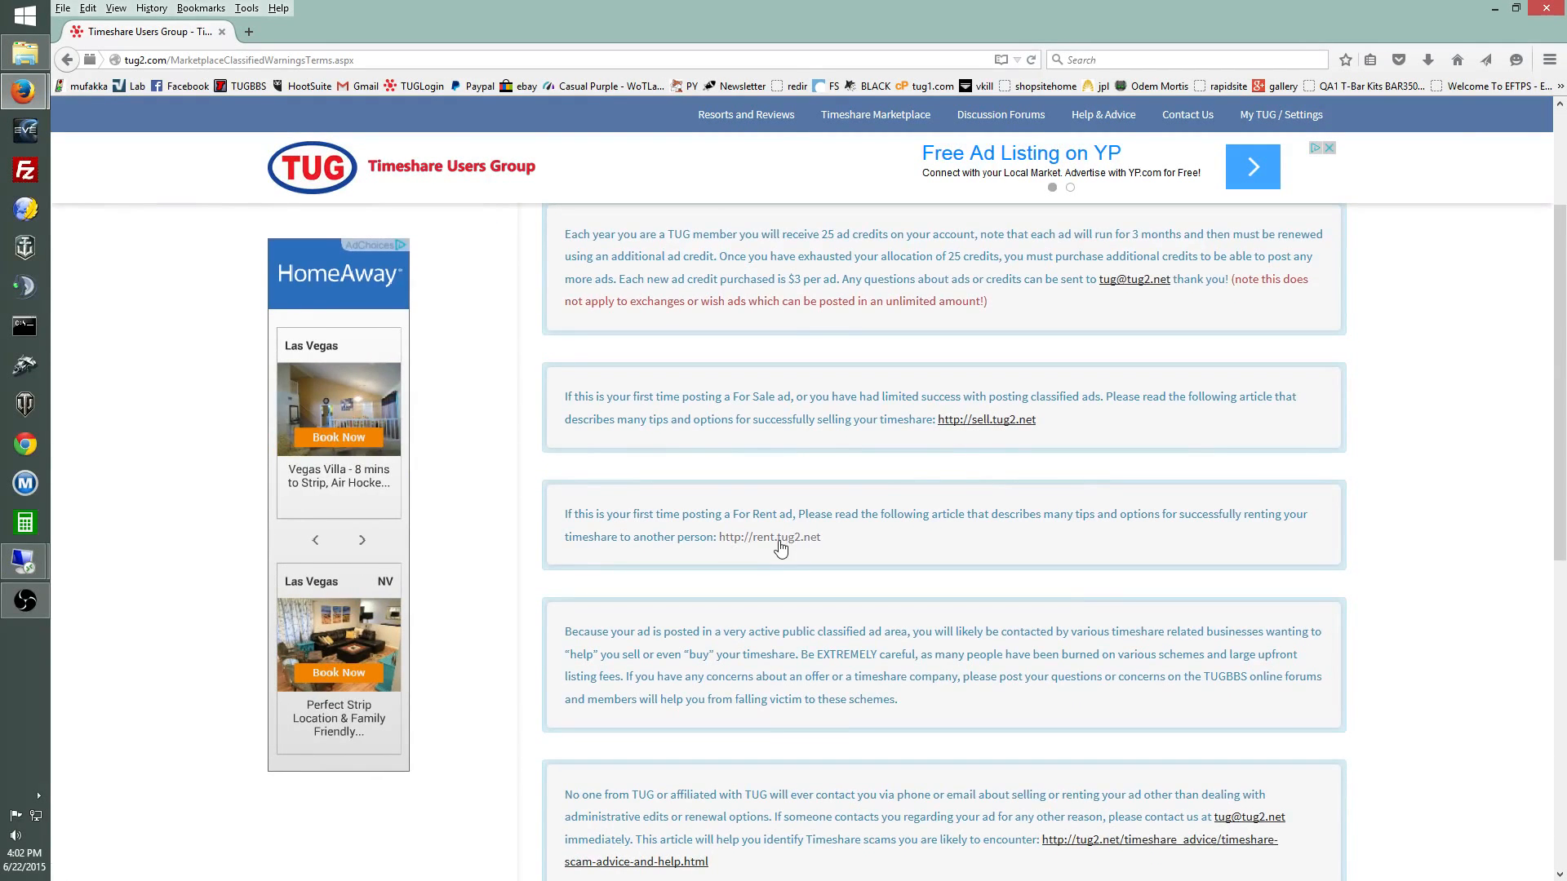
scroll(1042, 461, "down", 1)
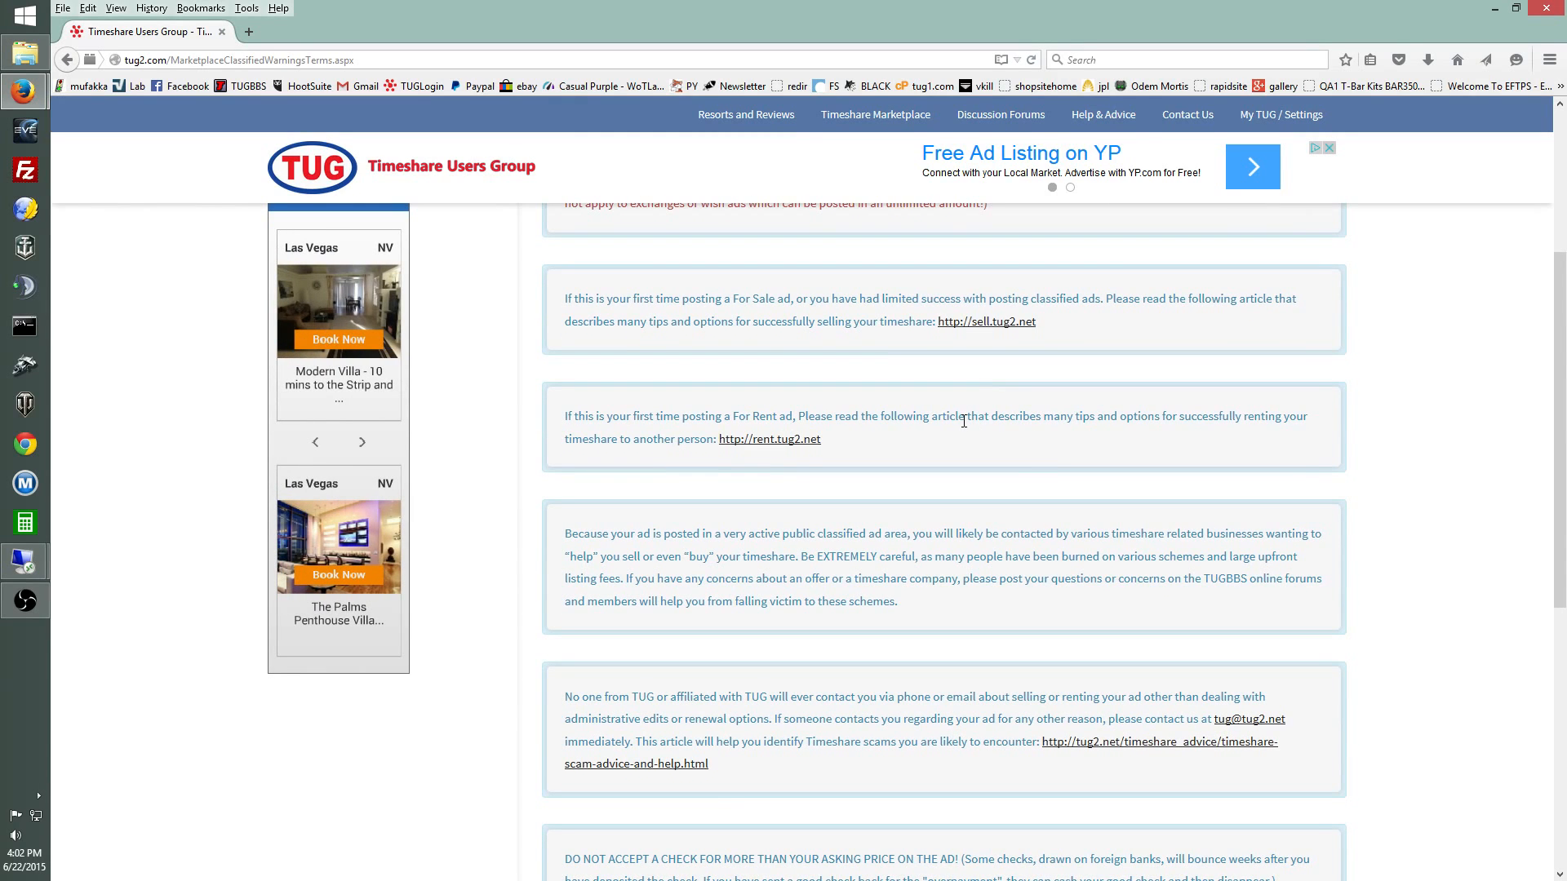
scroll(963, 420, "down", 1)
scroll(735, 424, "down", 1)
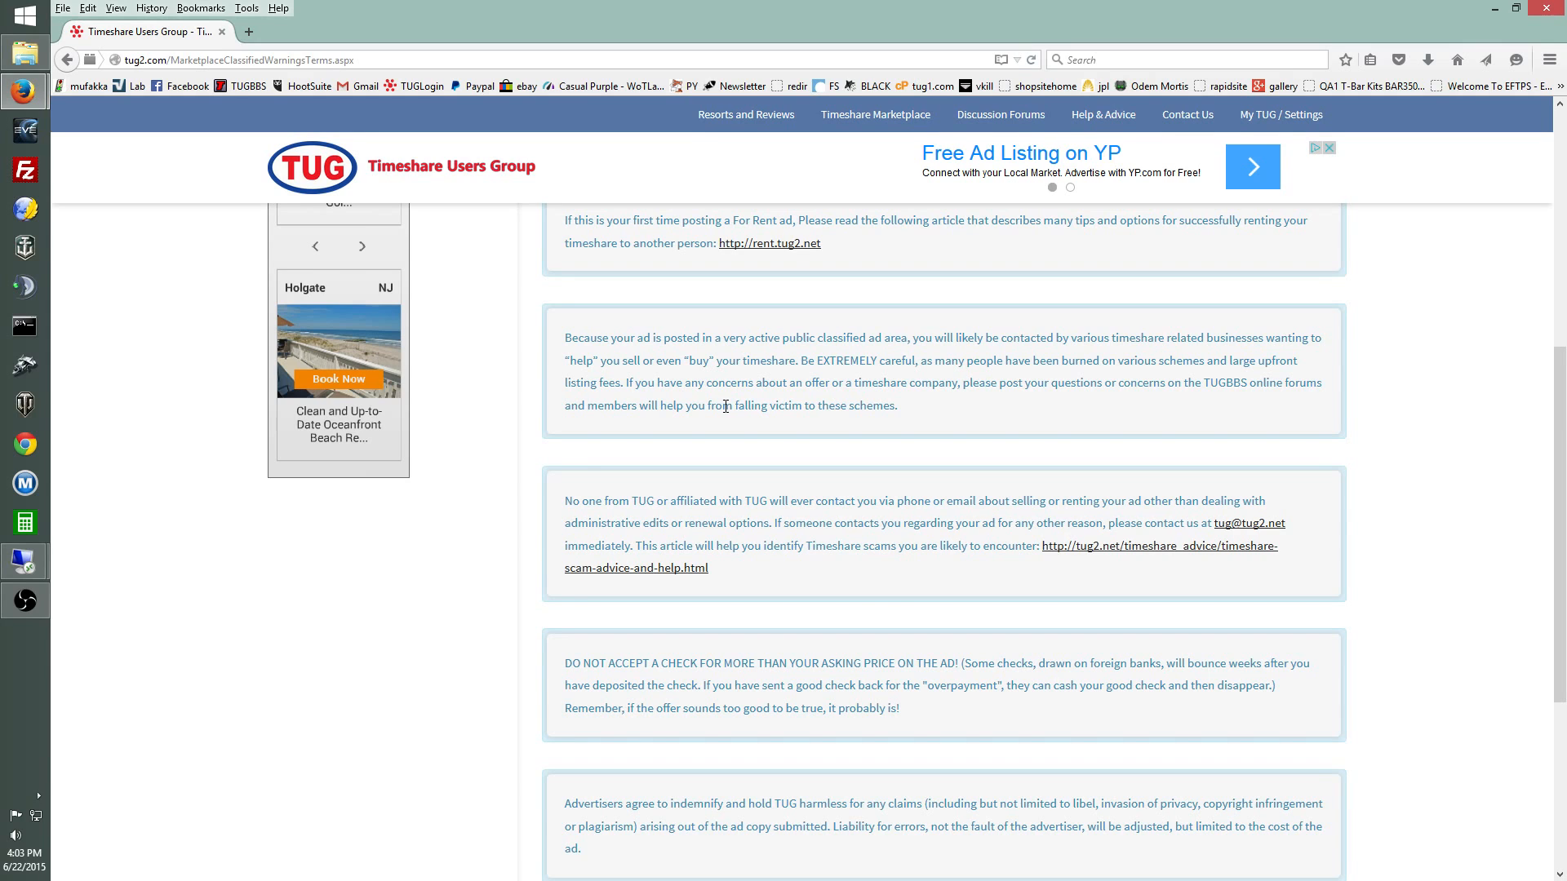
scroll(816, 392, "down", 4)
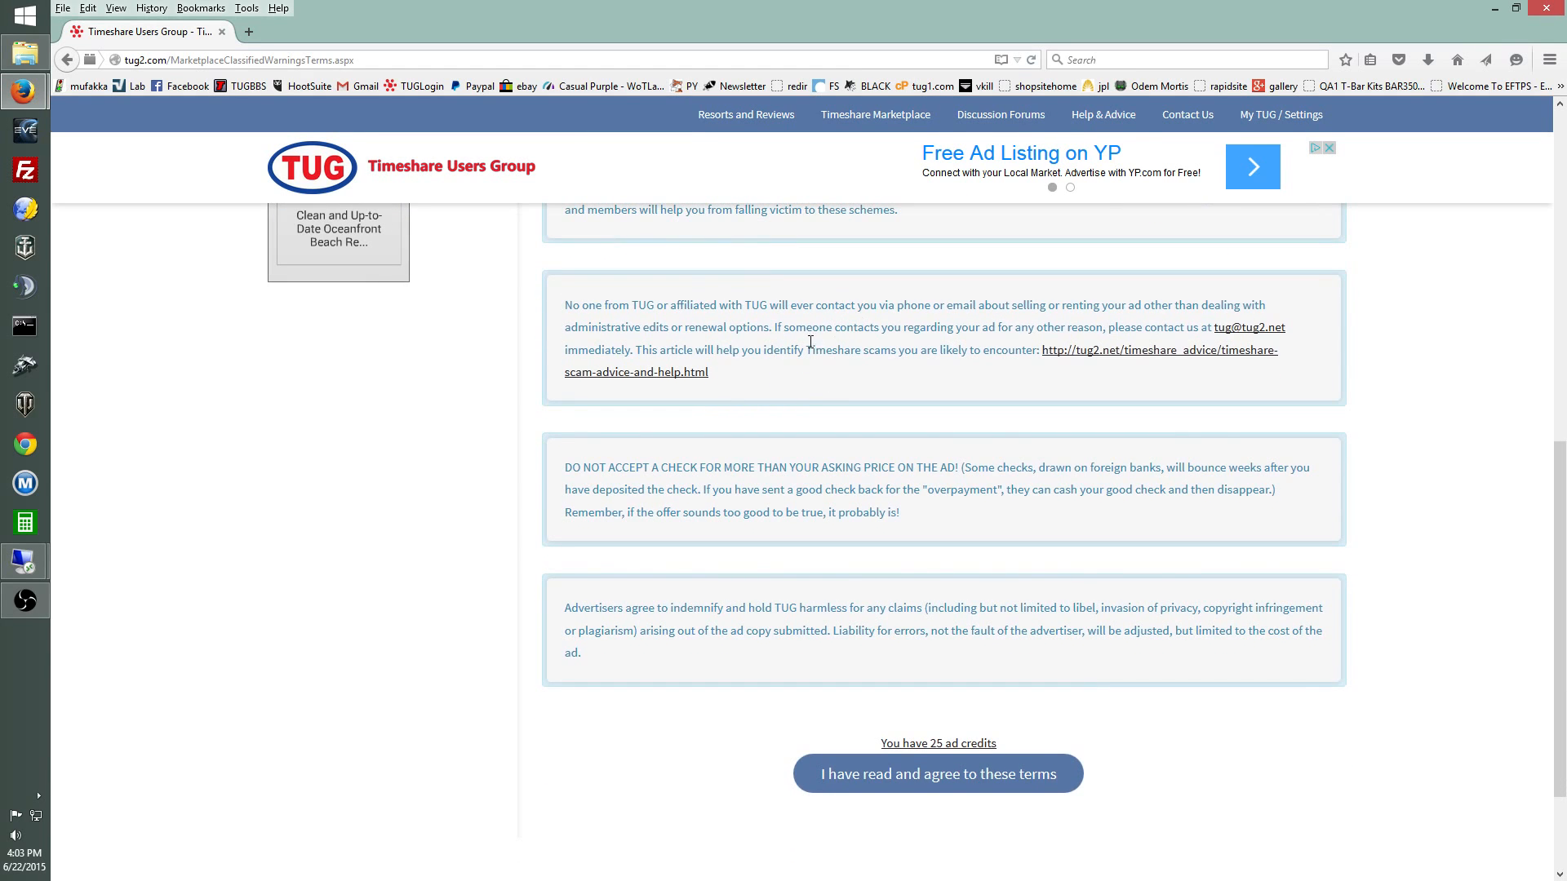
scroll(822, 342, "down", 2)
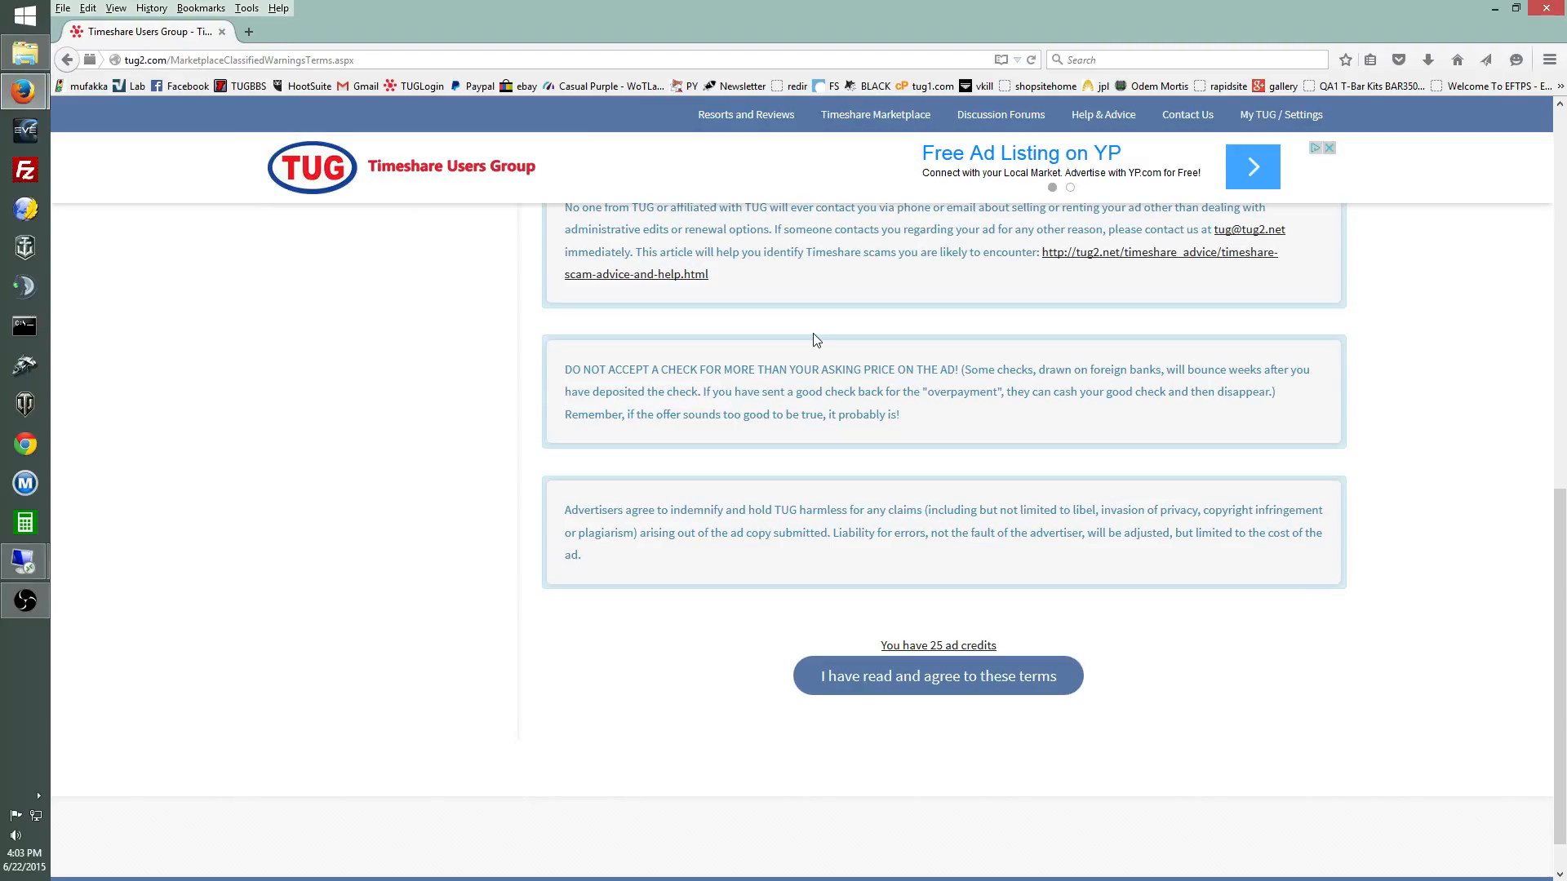
scroll(813, 334, "down", 1)
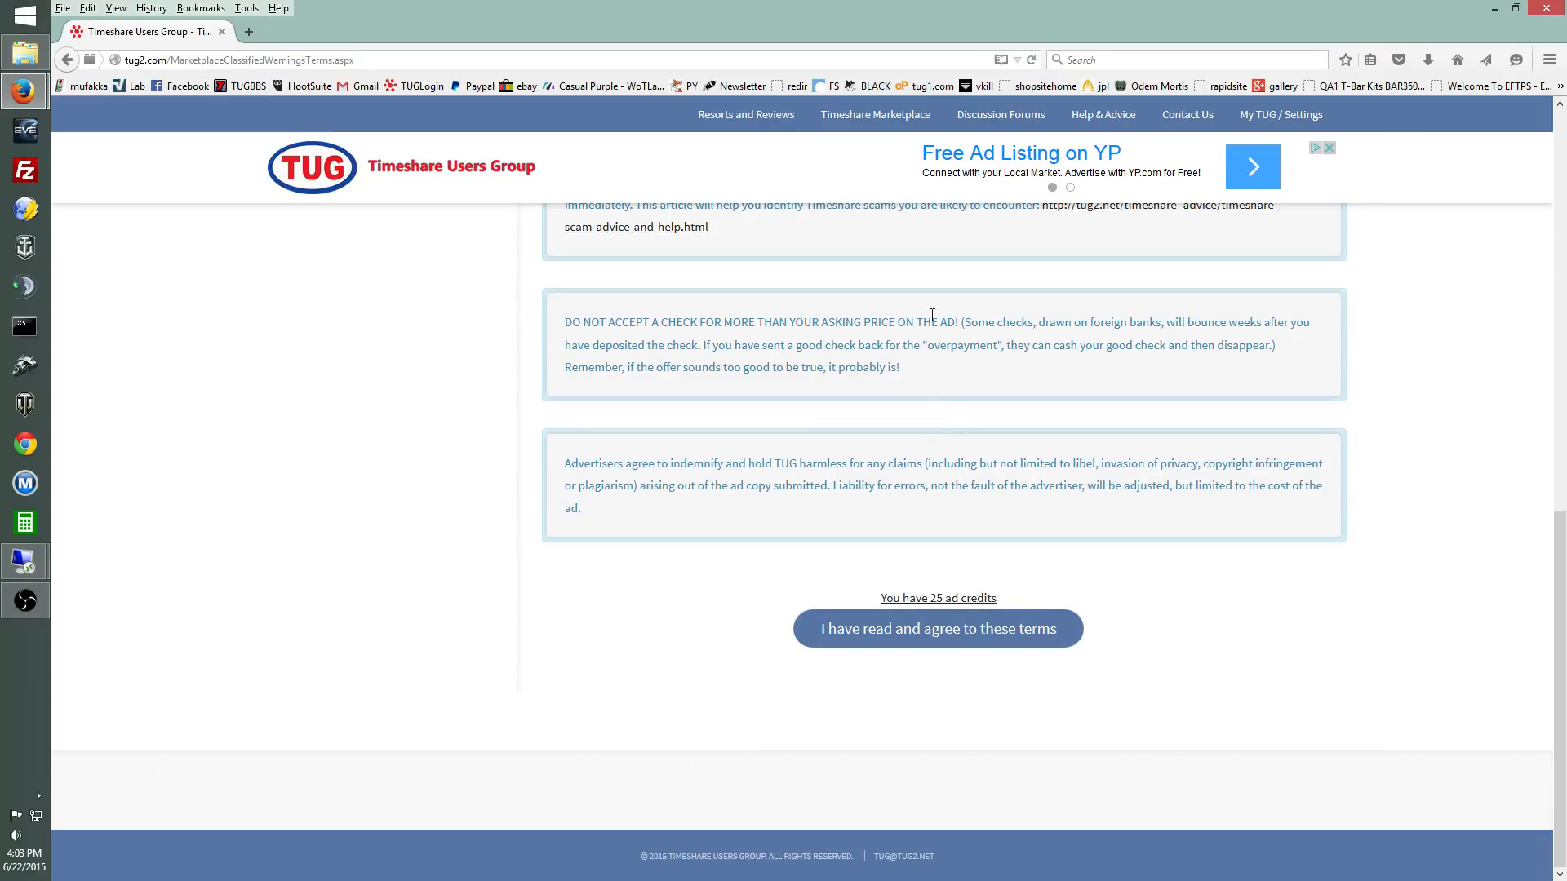
left_click(1037, 644)
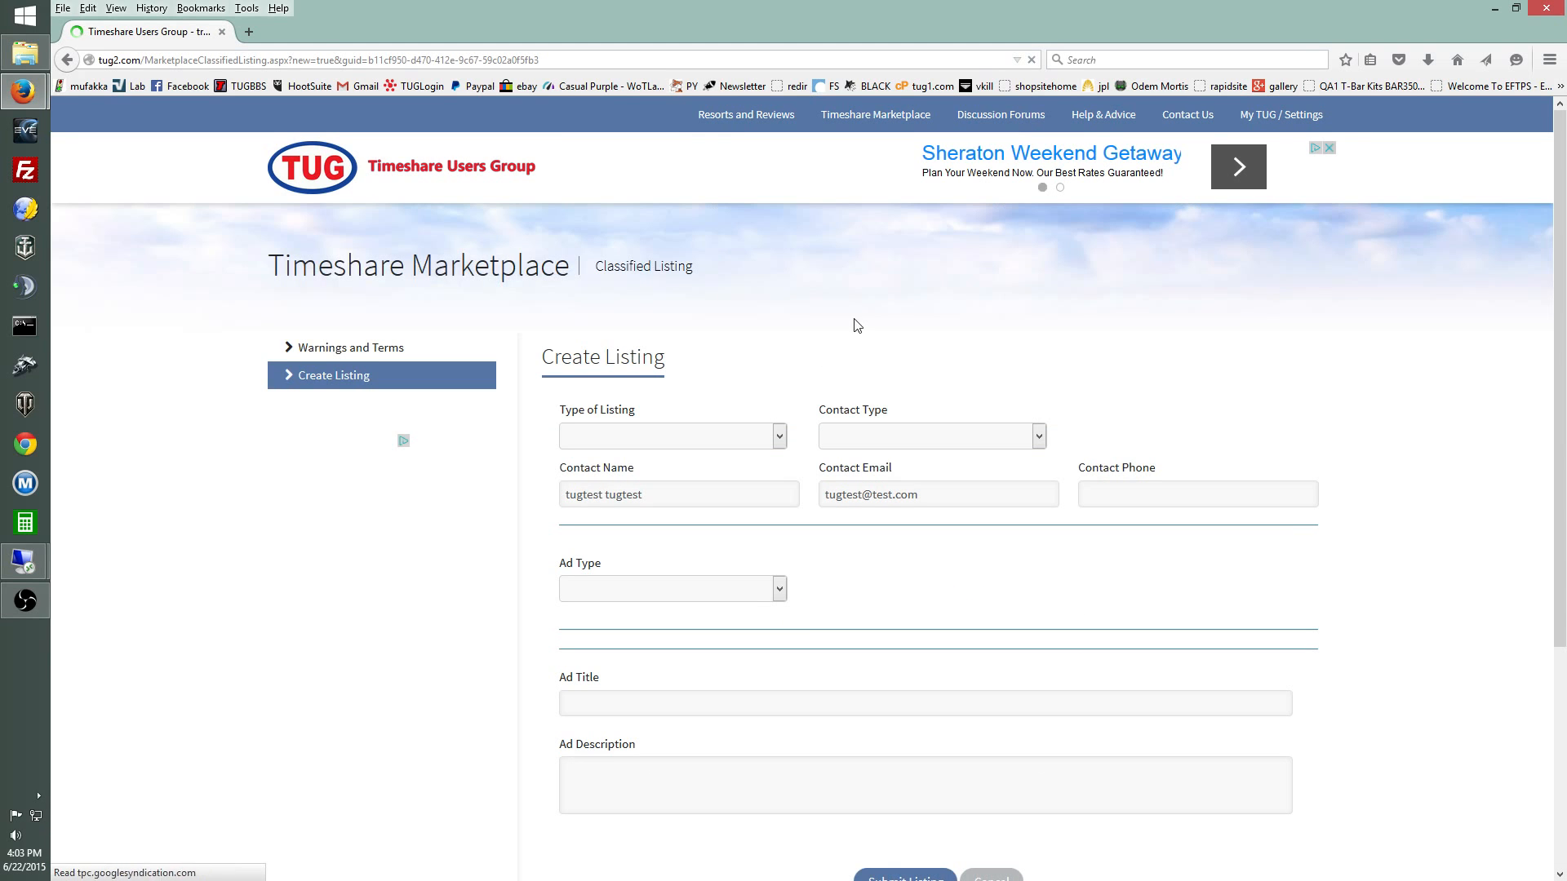
Step: Set Type of Listing to For Sale and Contact Type to Individual
scroll(895, 280, "down", 2)
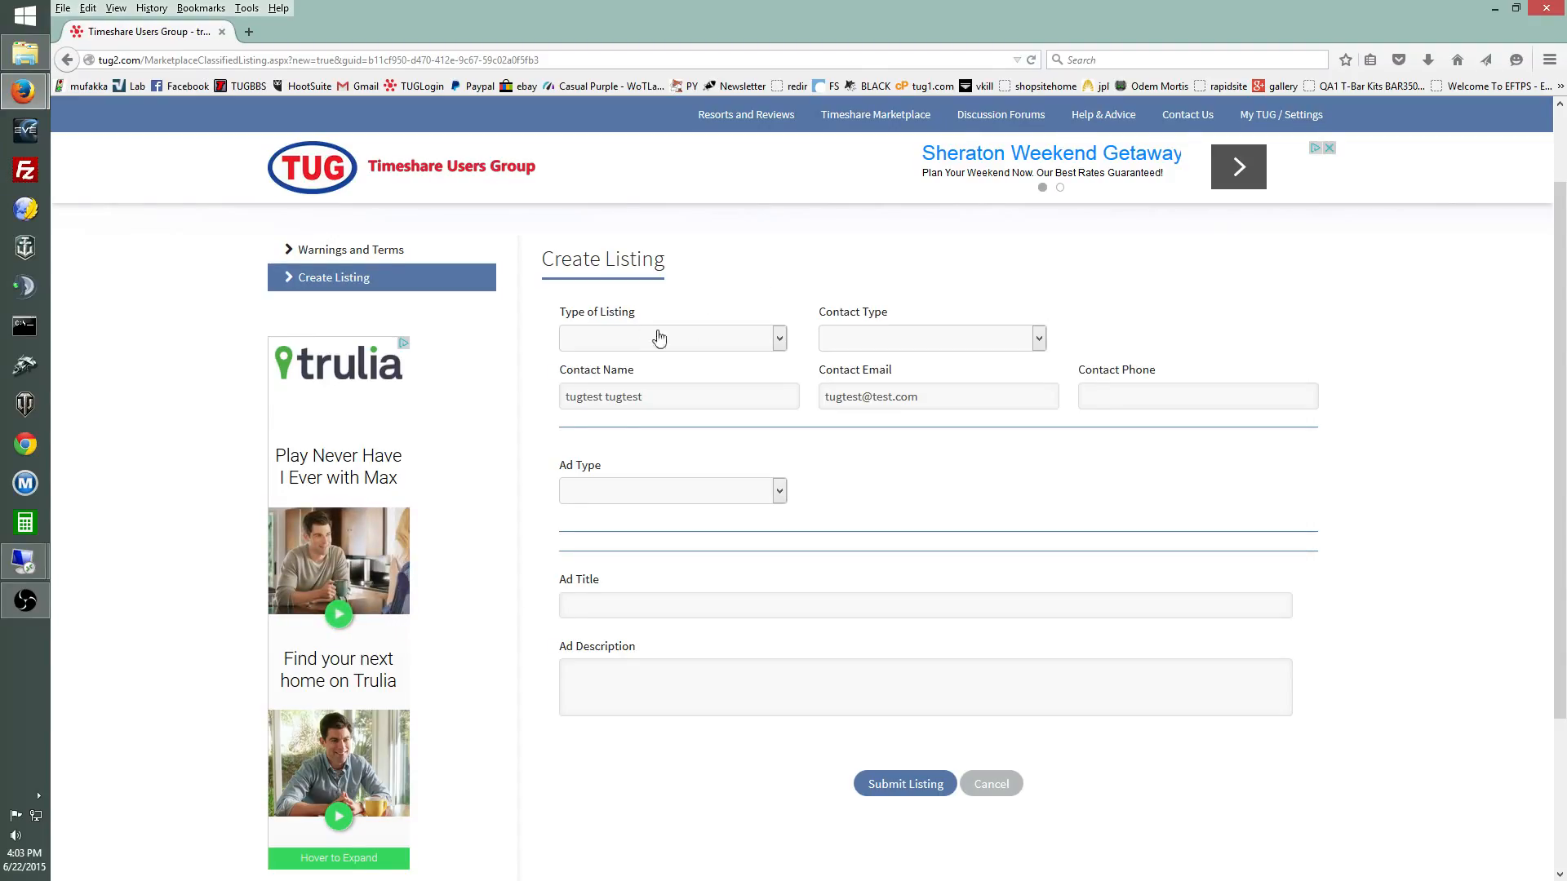
left_click(780, 341)
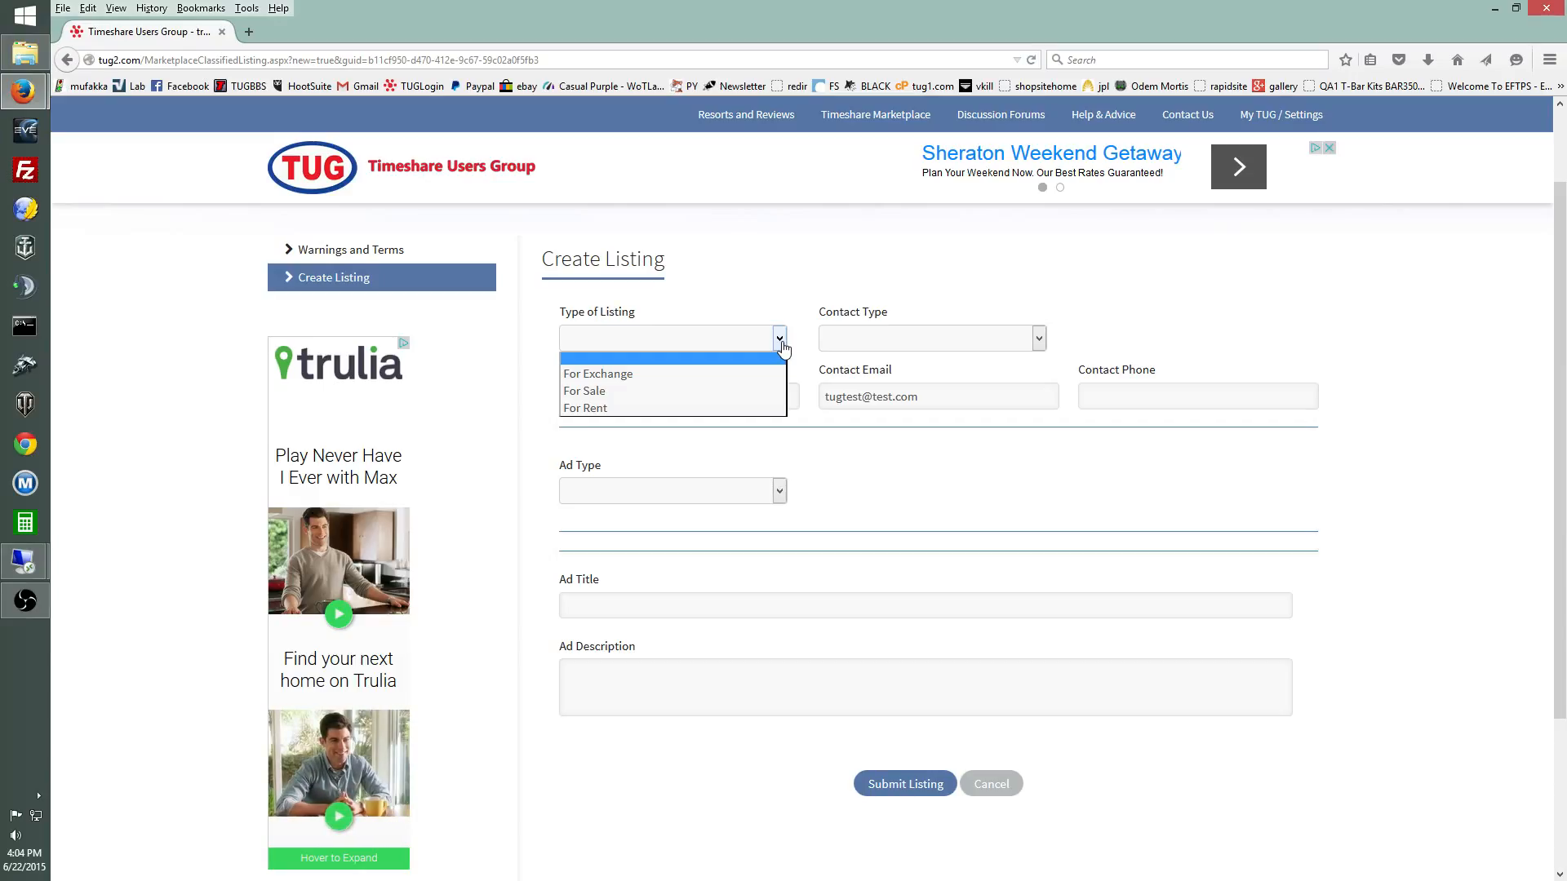
left_click(725, 396)
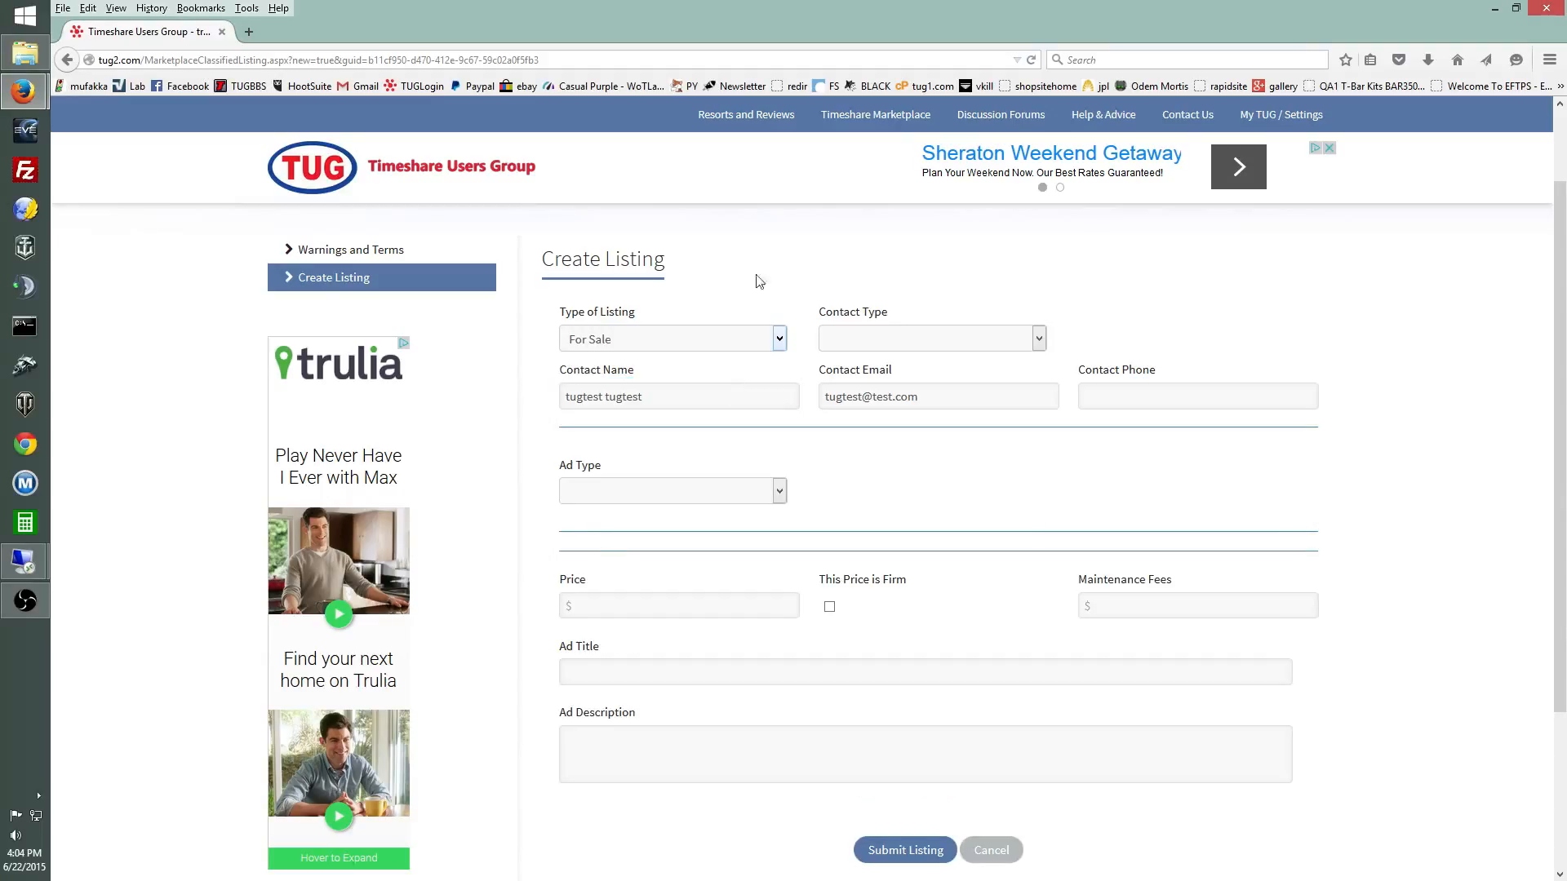
left_click(976, 346)
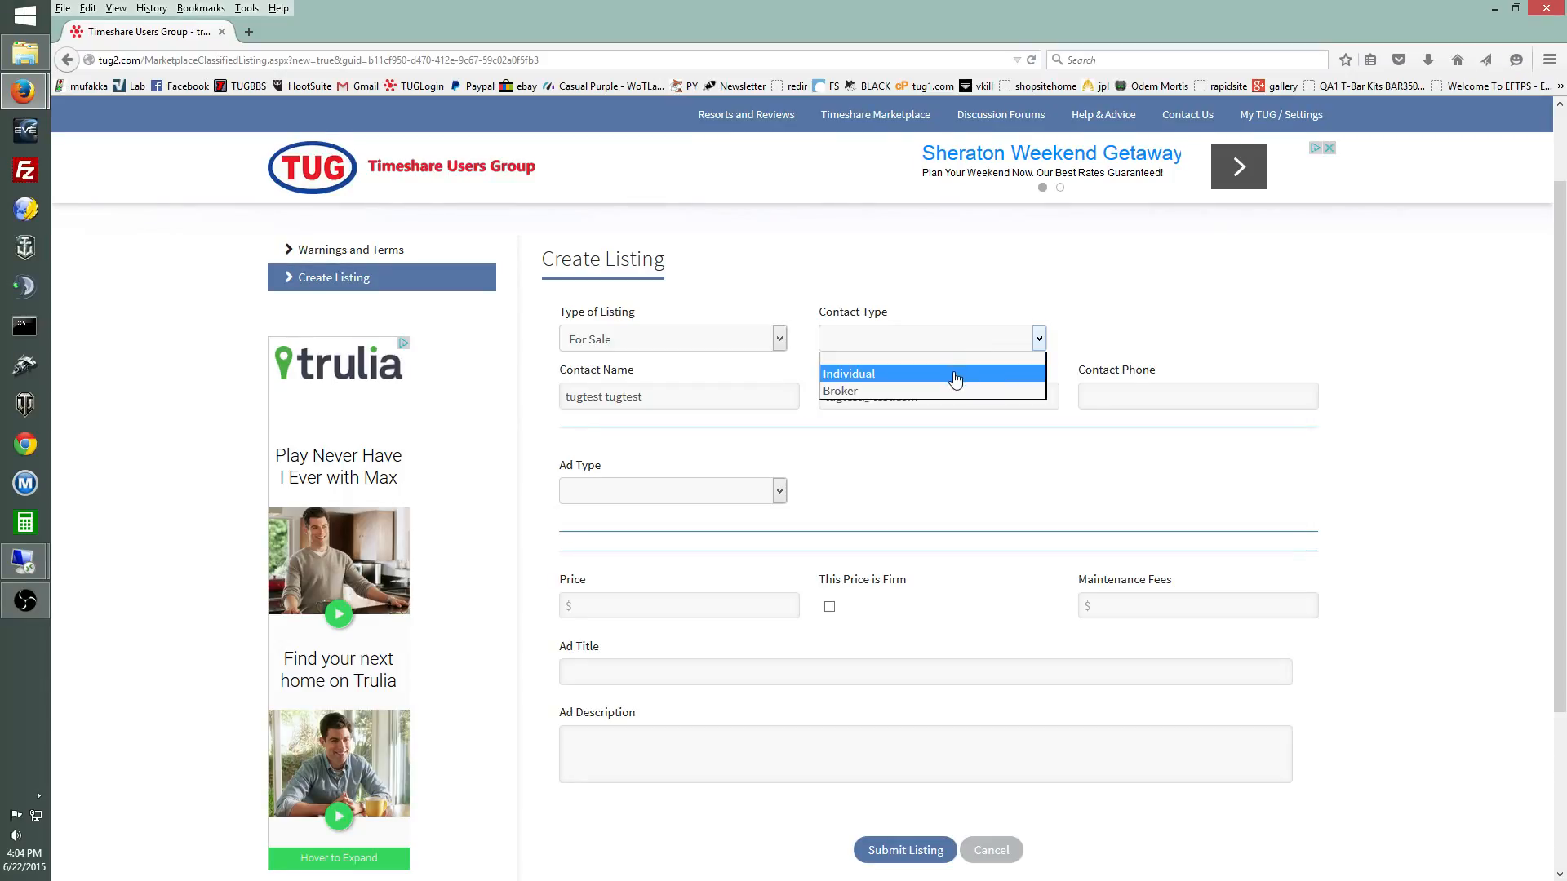
left_click(956, 375)
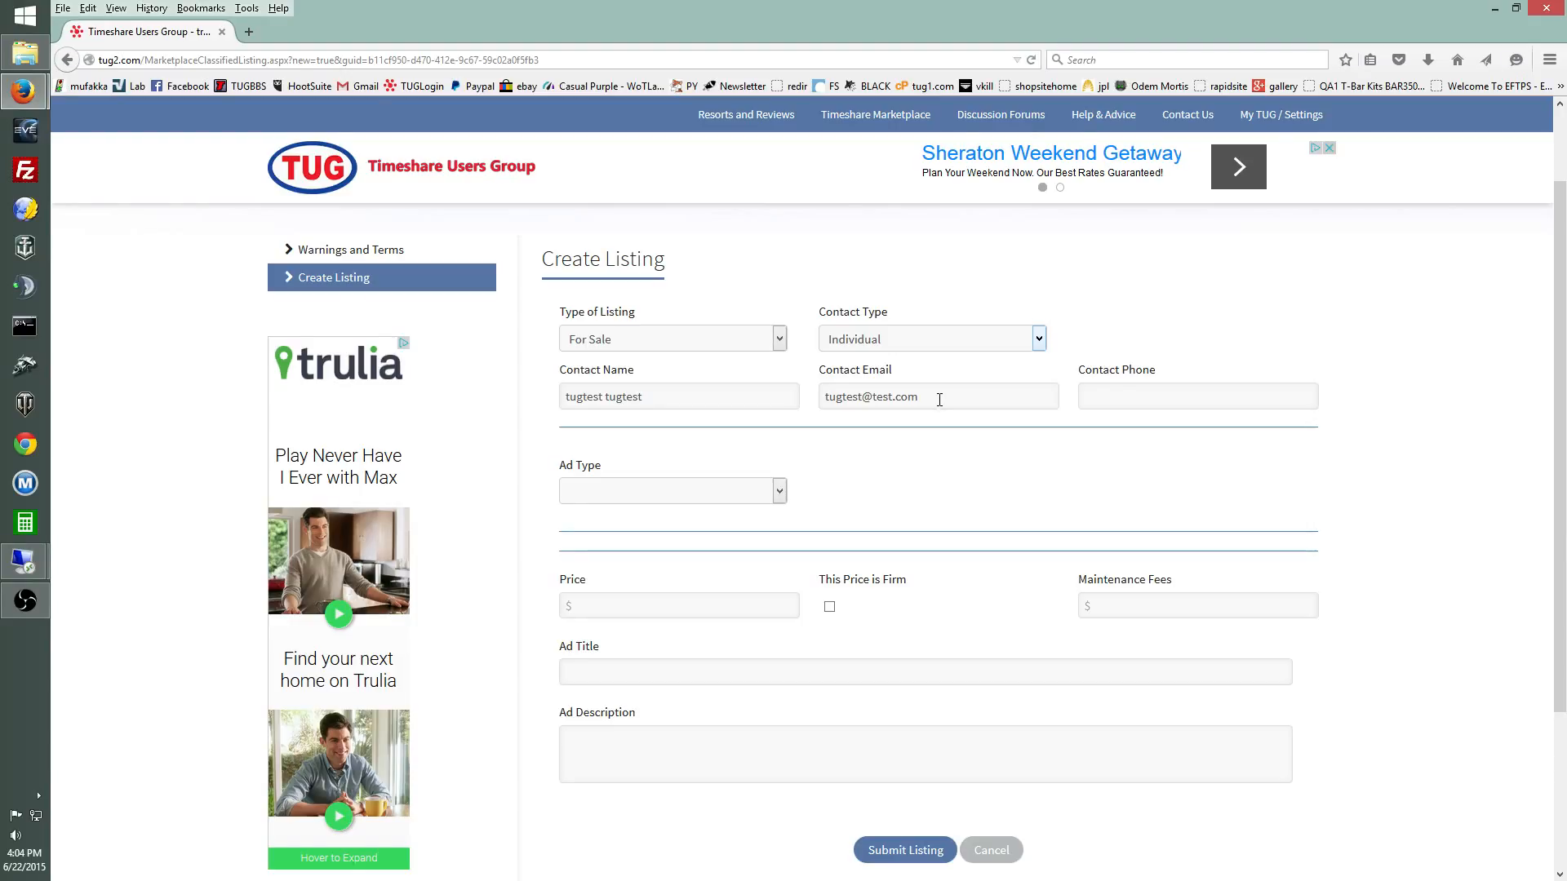
Step: Move past the Contact Phone field and show the Ad Type dropdown options
left_click(1112, 397)
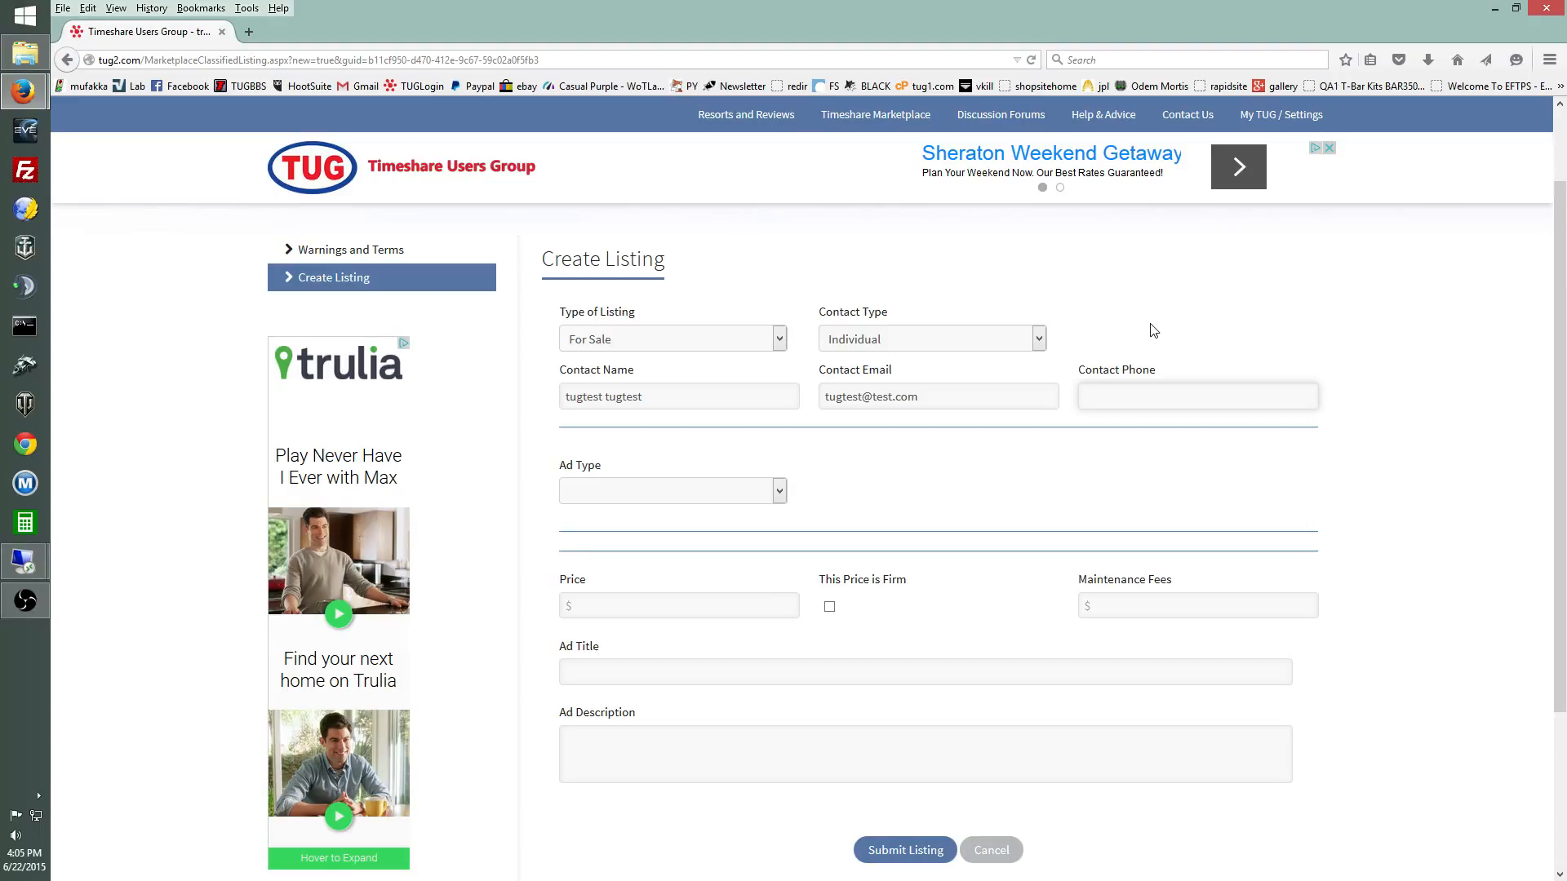
scroll(1134, 433, "down", 2)
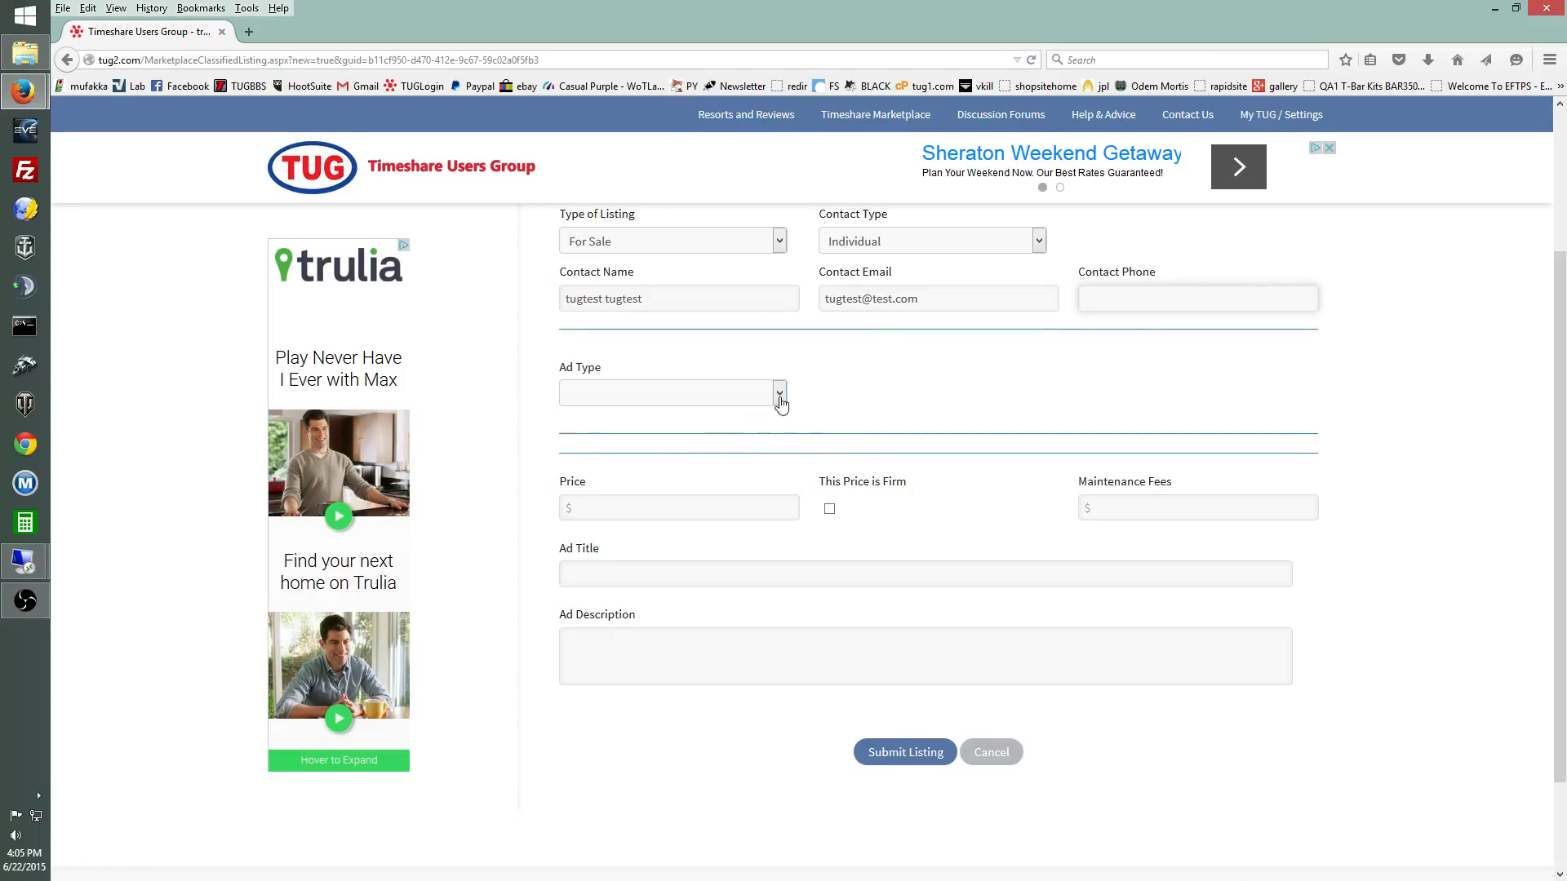
left_click(779, 396)
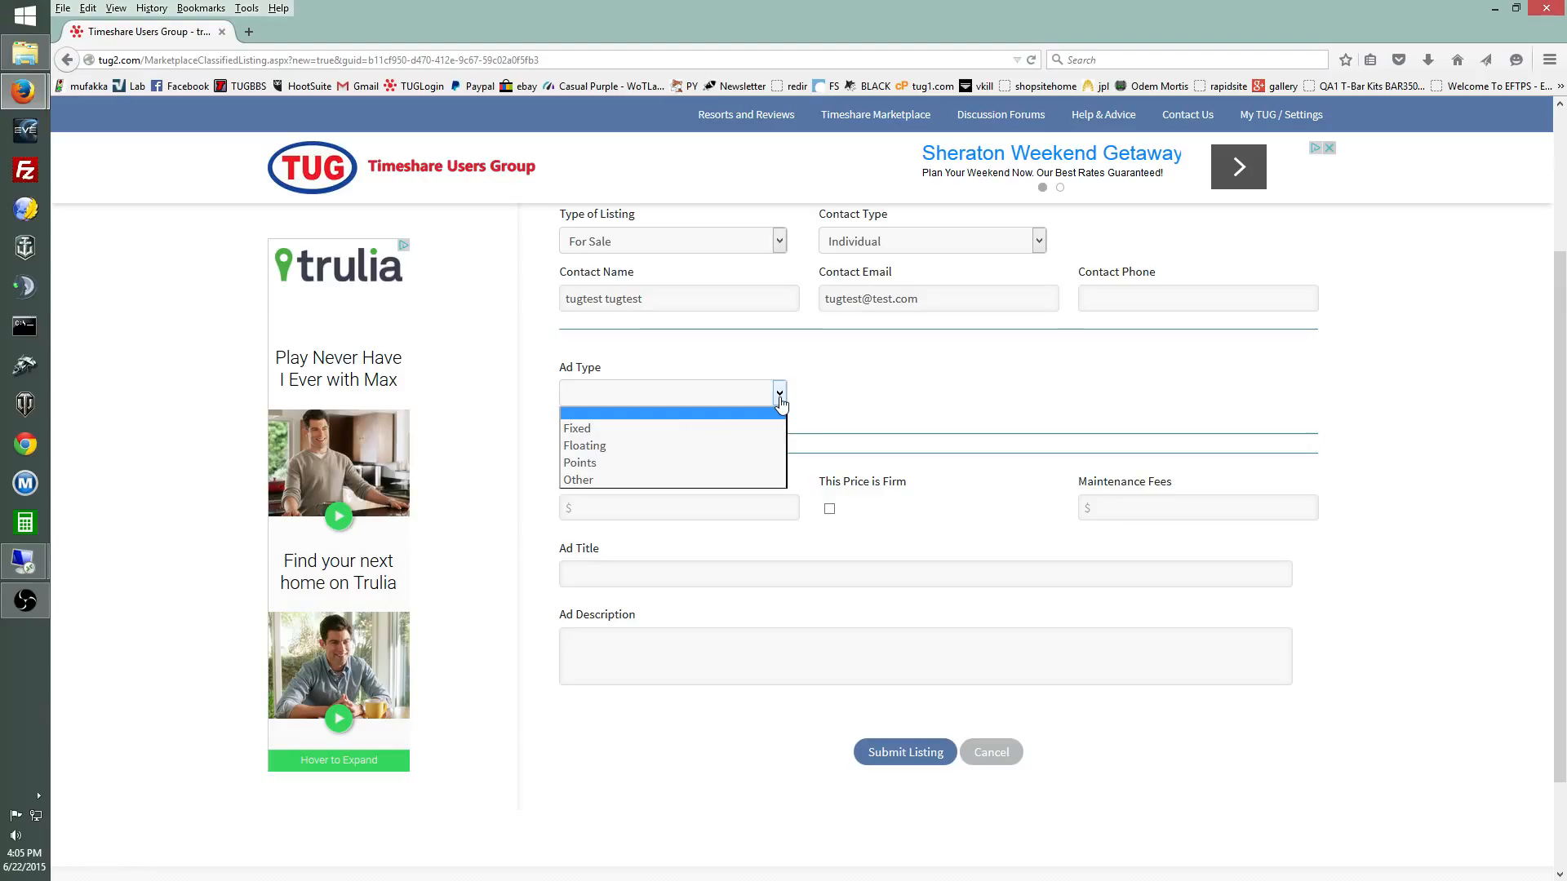
Step: Set the Ad Type to Floating with an Every Year frequency
left_click(754, 447)
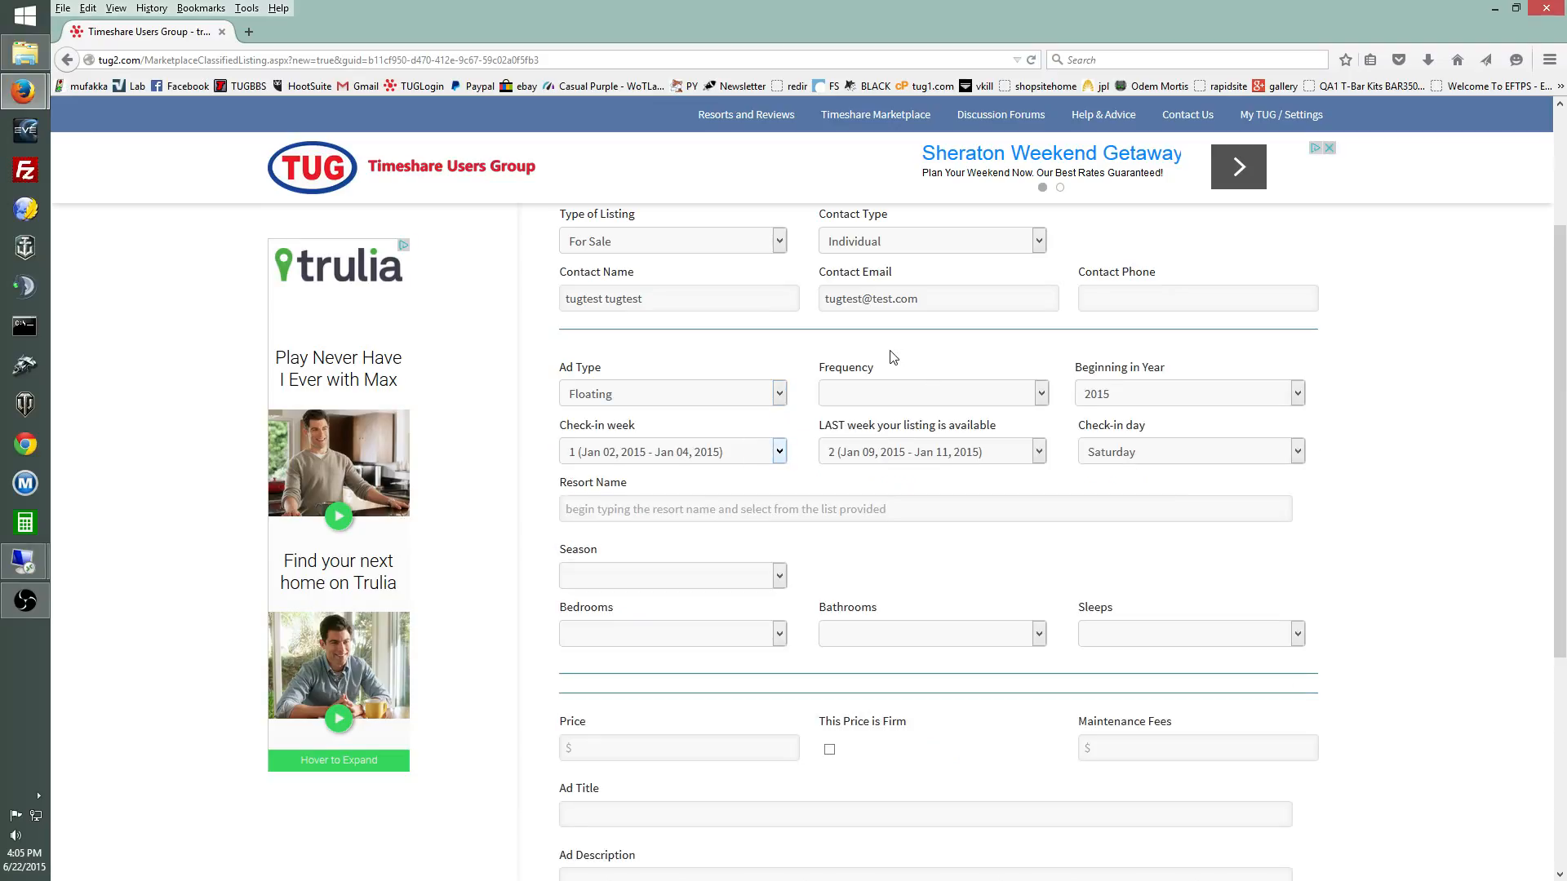
left_click(1006, 400)
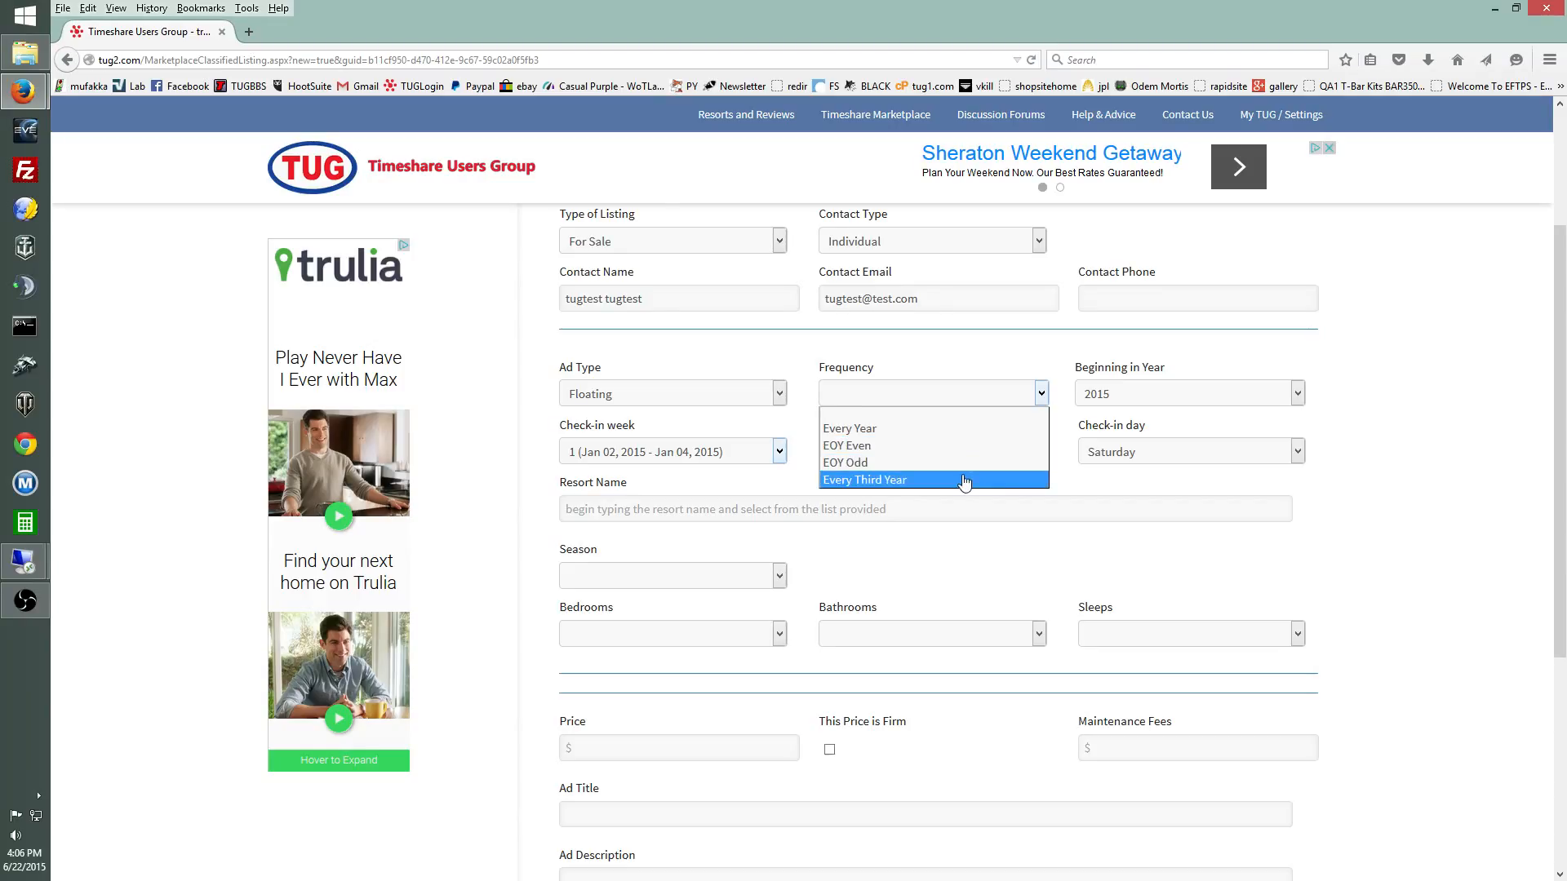
left_click(958, 430)
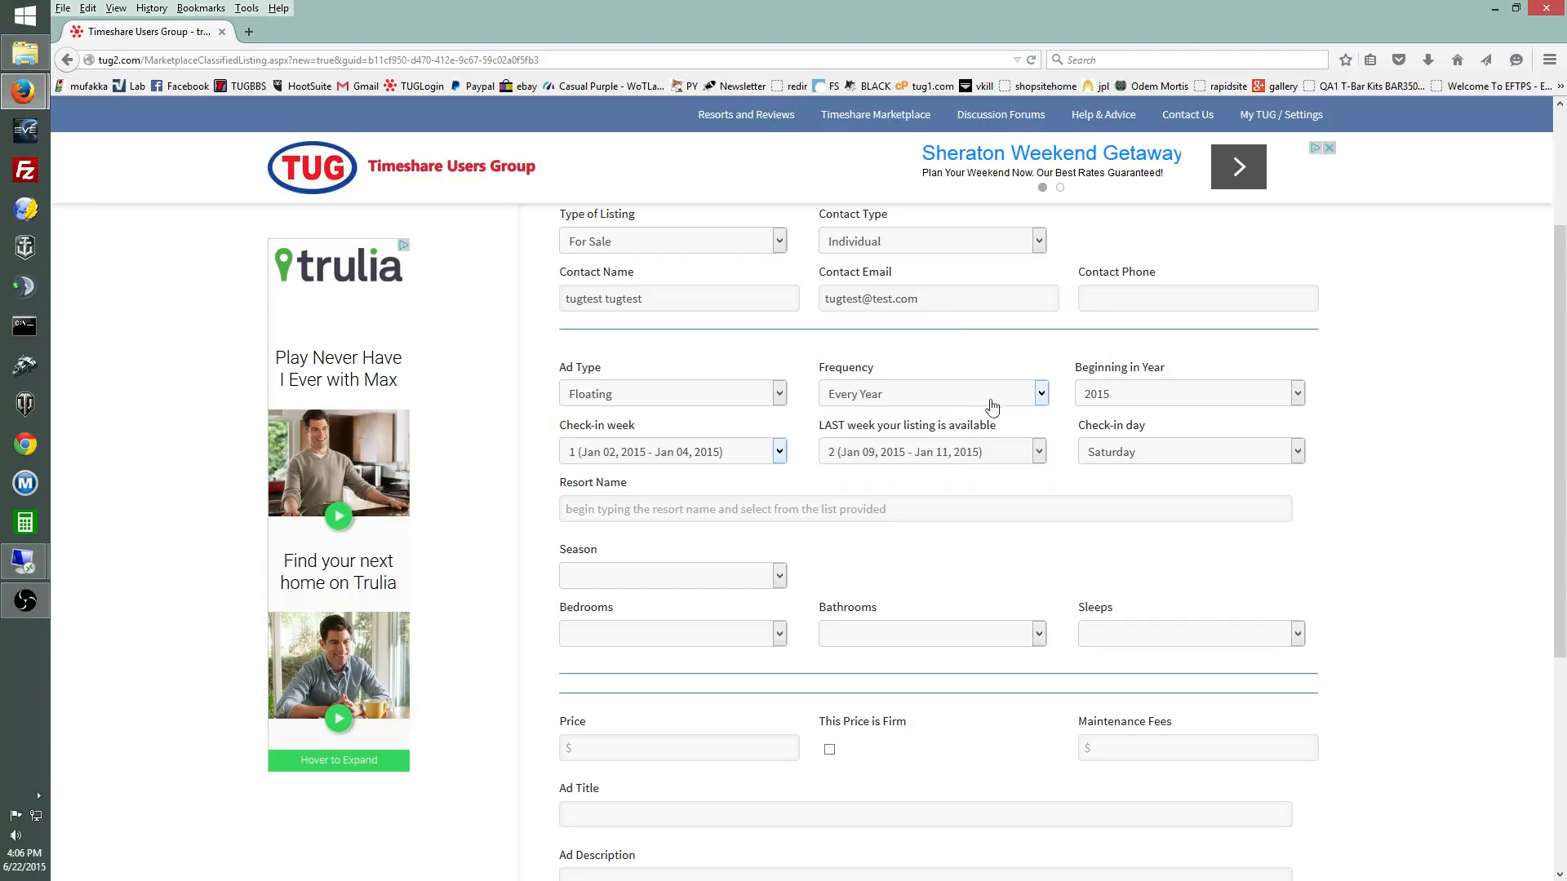
Step: Set the beginning year to 2016 and the check-in week to week 5 (Jan 29–31, 2016)
left_click(1150, 398)
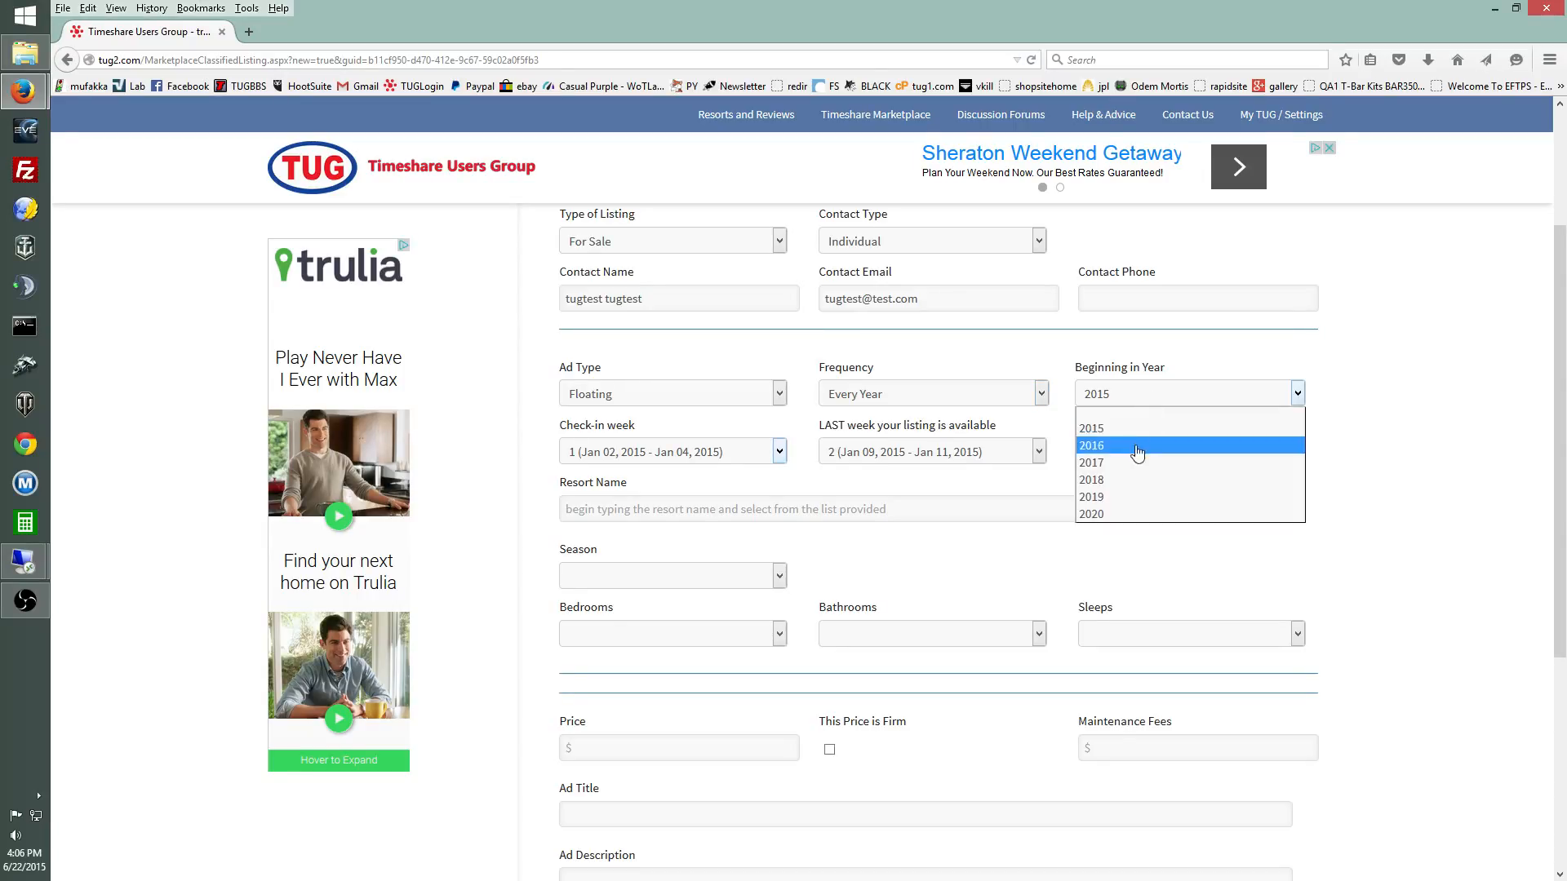
left_click(1140, 452)
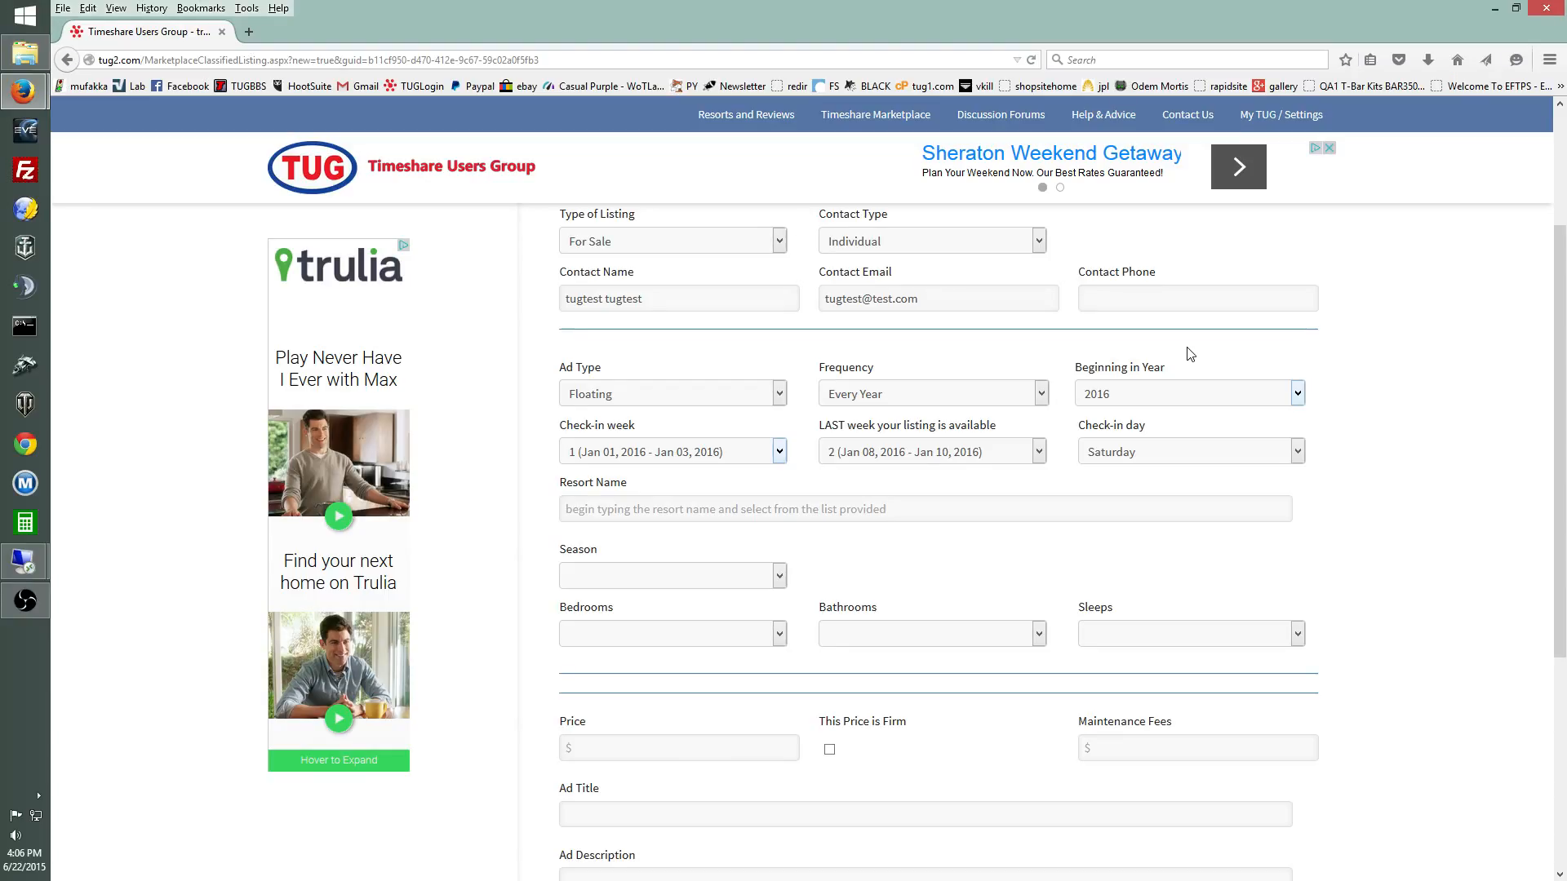
left_click(779, 451)
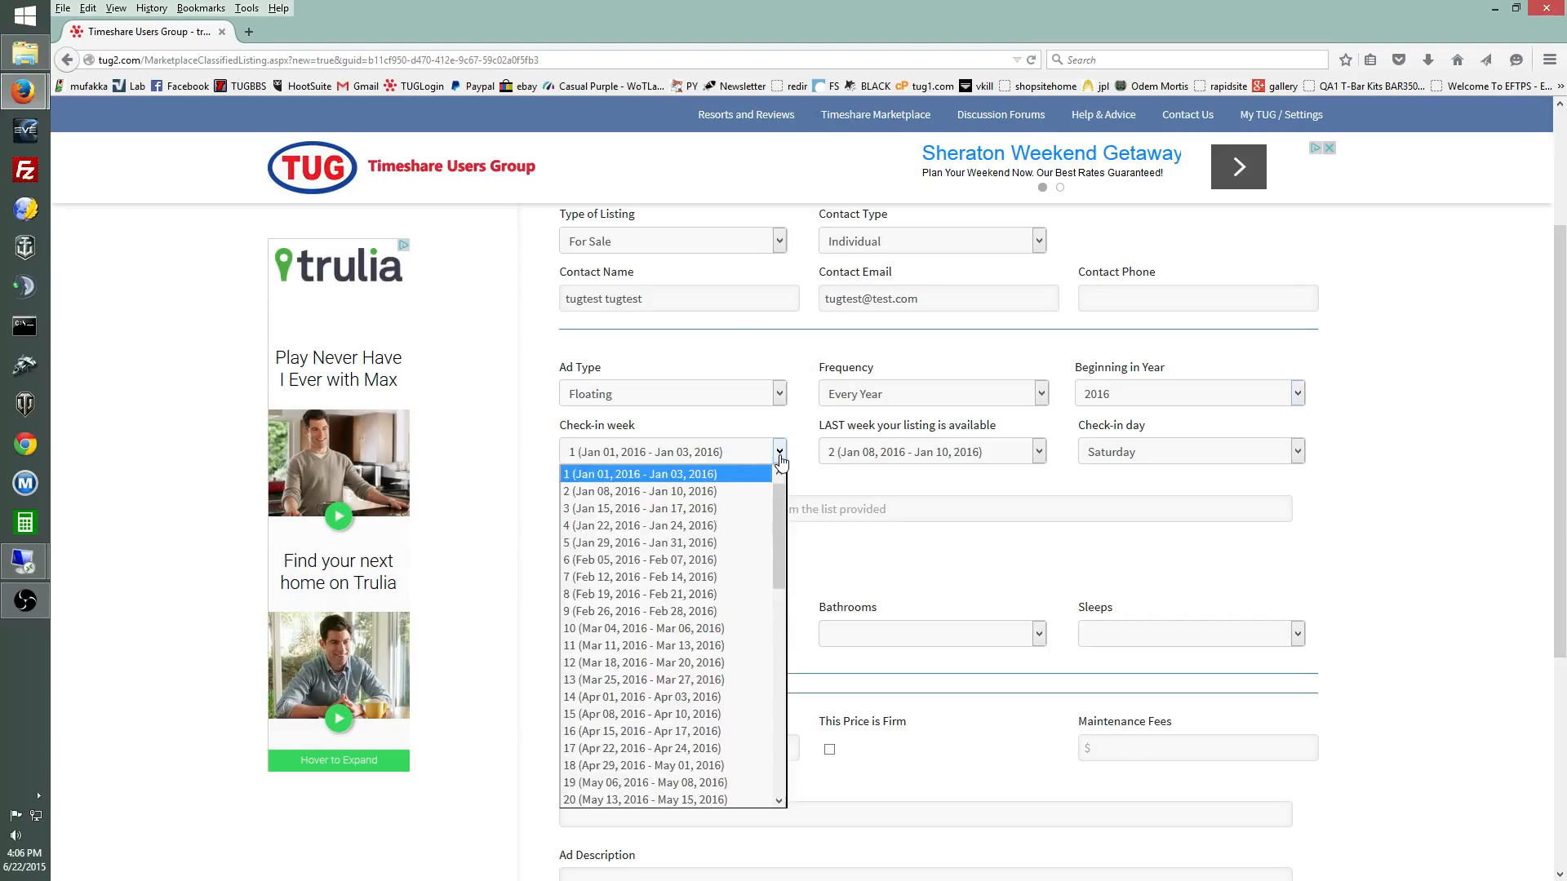
left_click(712, 544)
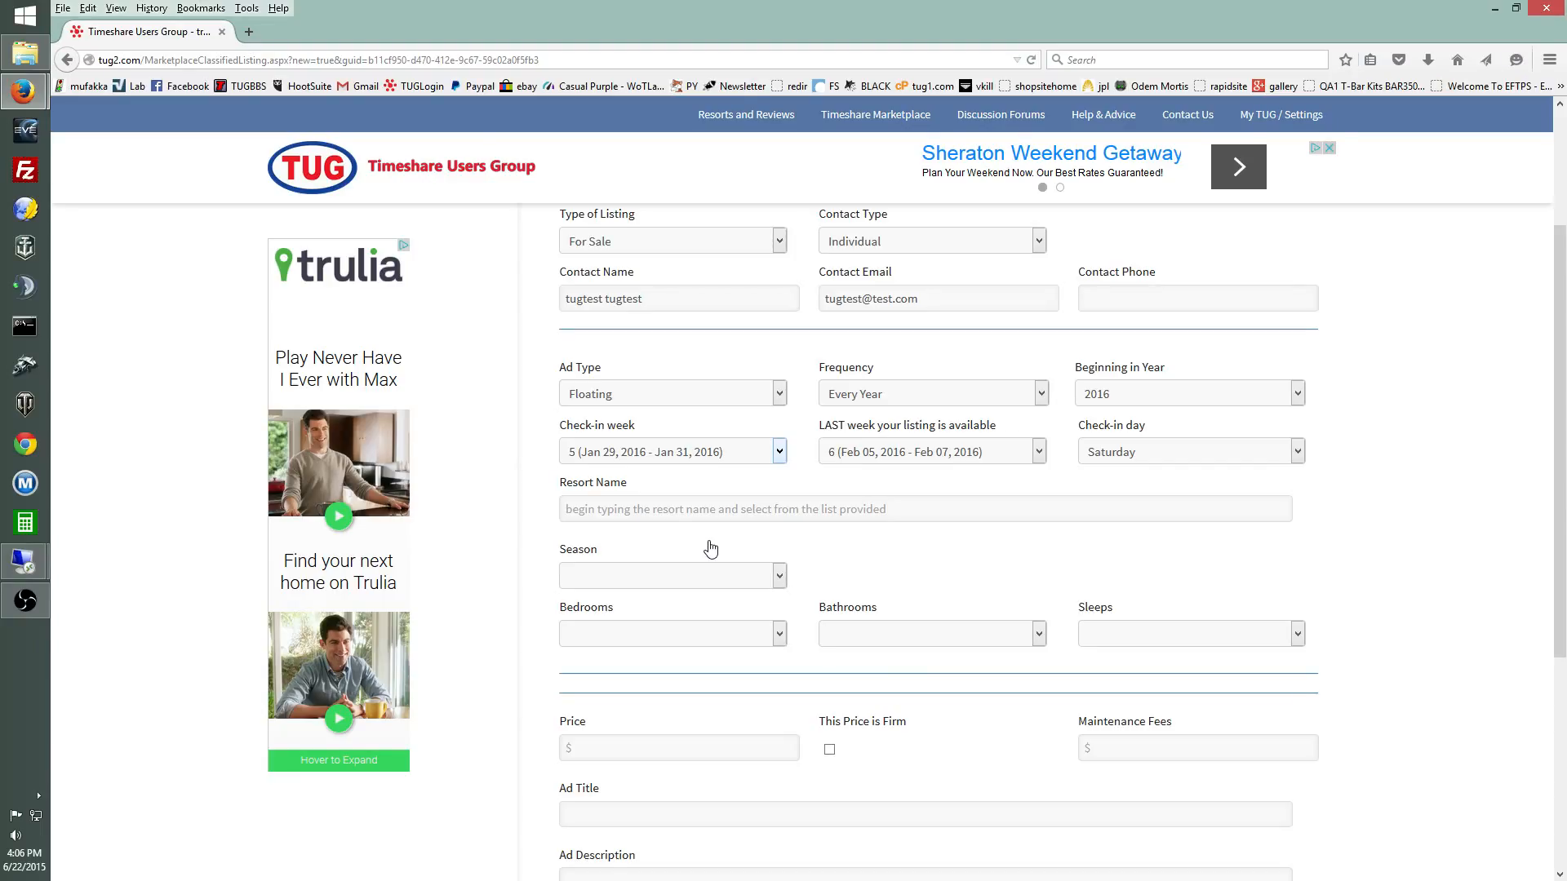
Step: Keep check-in week 5 and make week 20 (May 13–15, 2016) the last available week
left_click(779, 453)
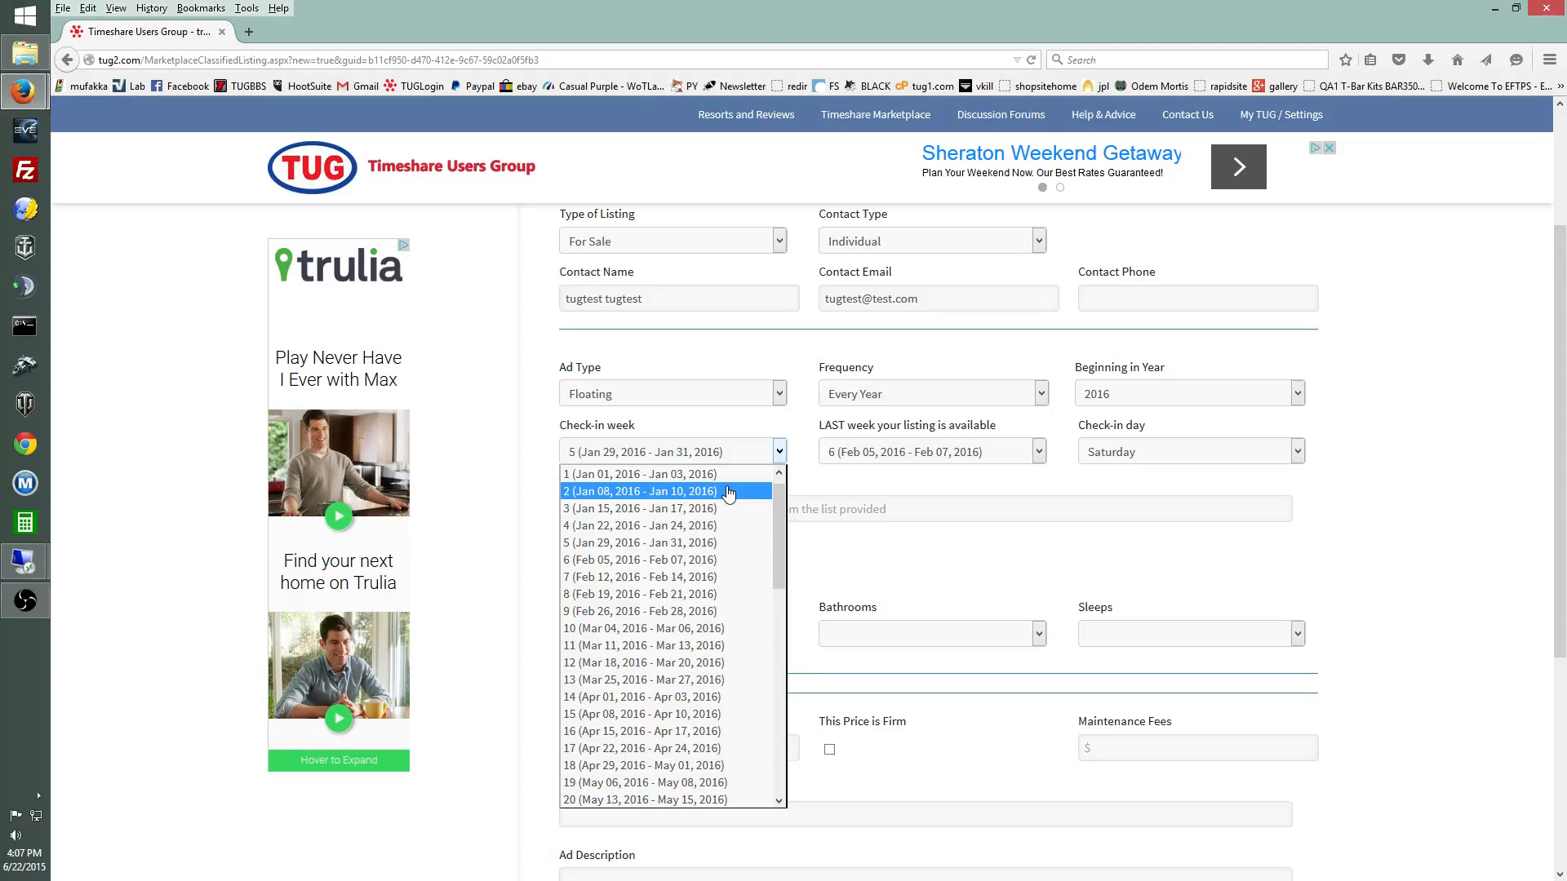
left_click(690, 543)
left_click(964, 457)
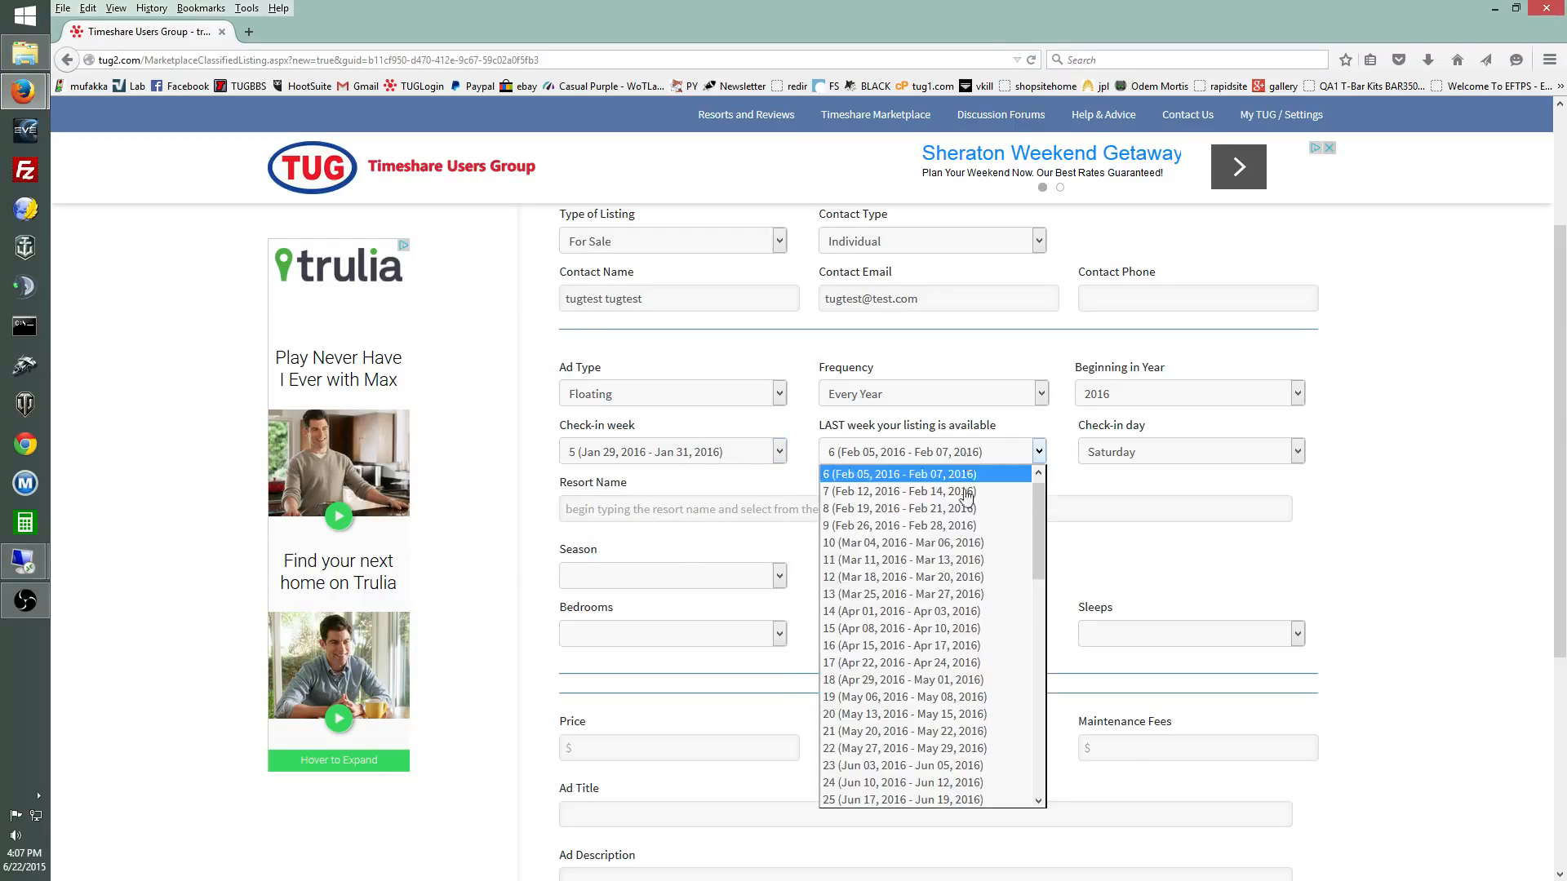
left_click(950, 714)
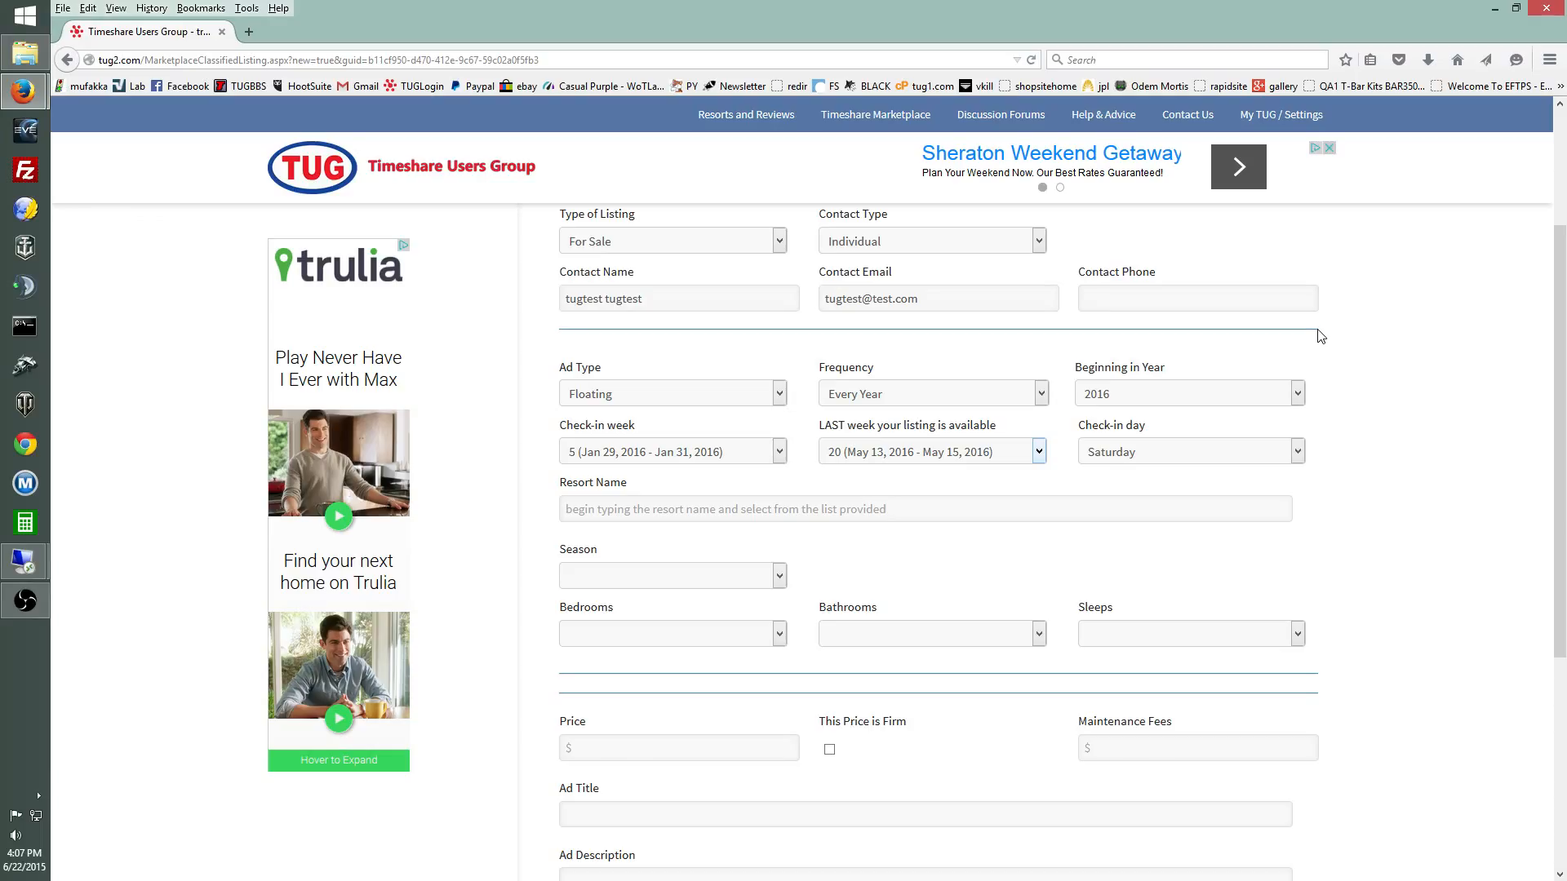
Step: Change the check-in week to 1 (Jan 01–03, 2016) and last available week to 52 (Dec 23–25, 2016)
left_click(775, 454)
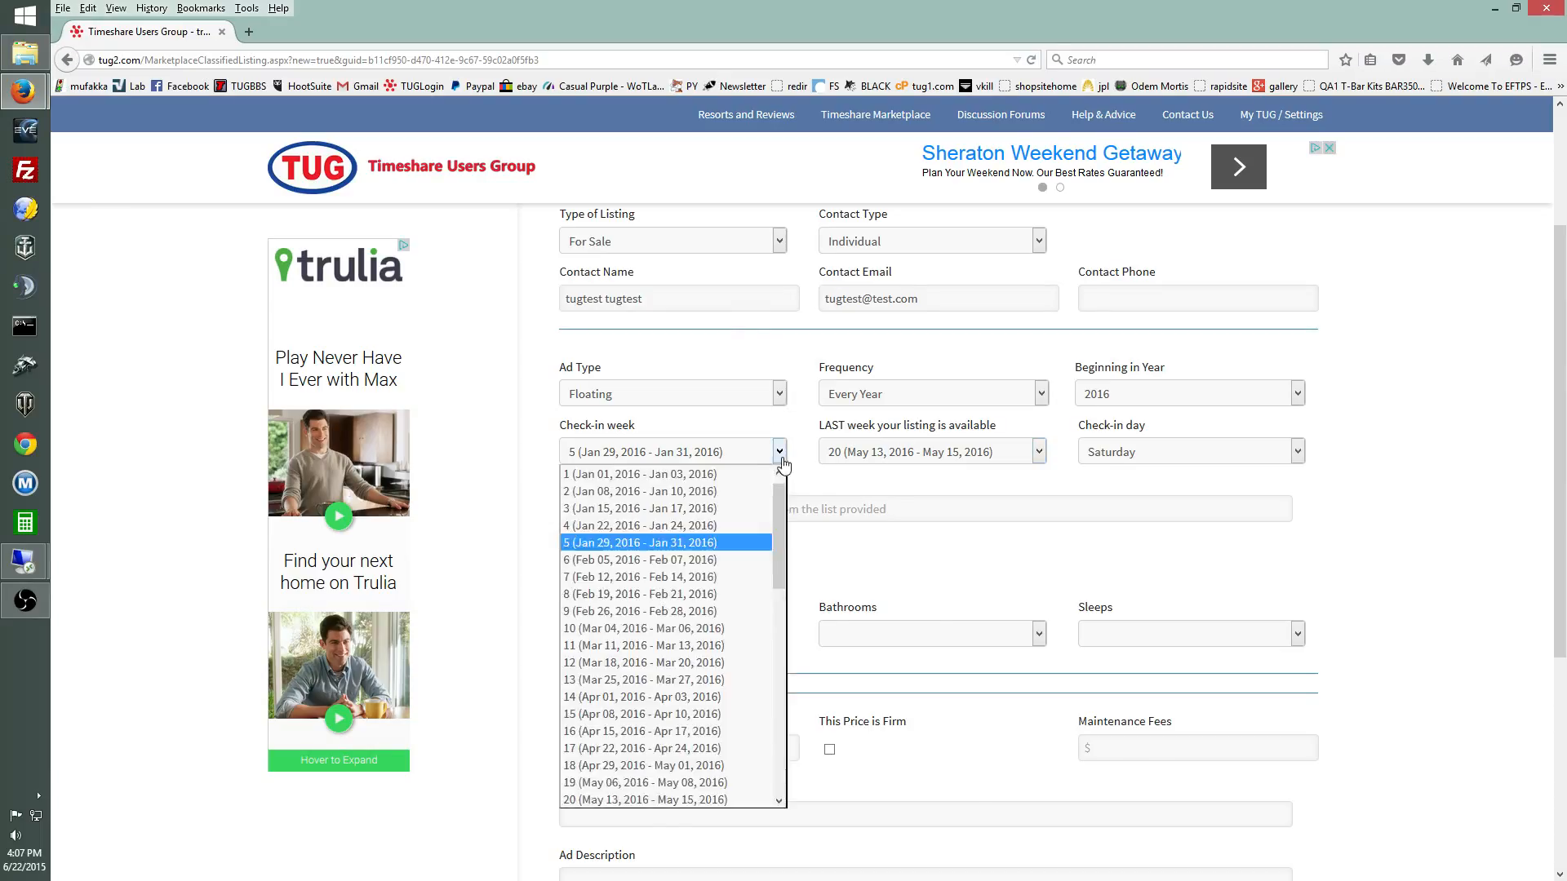
left_click(747, 477)
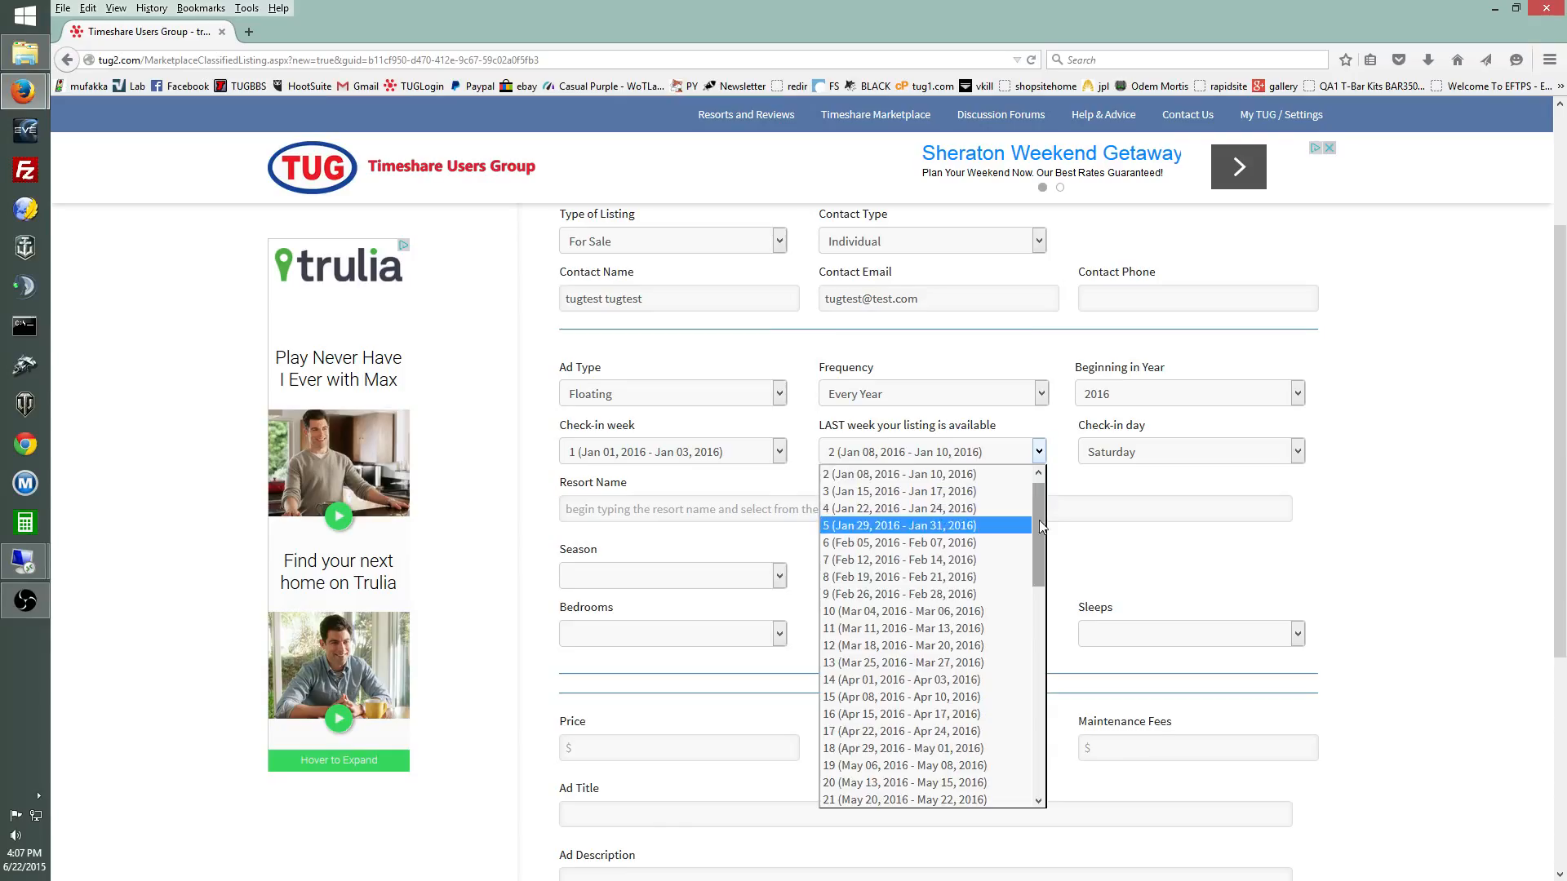
scroll(931, 621, "down", 11)
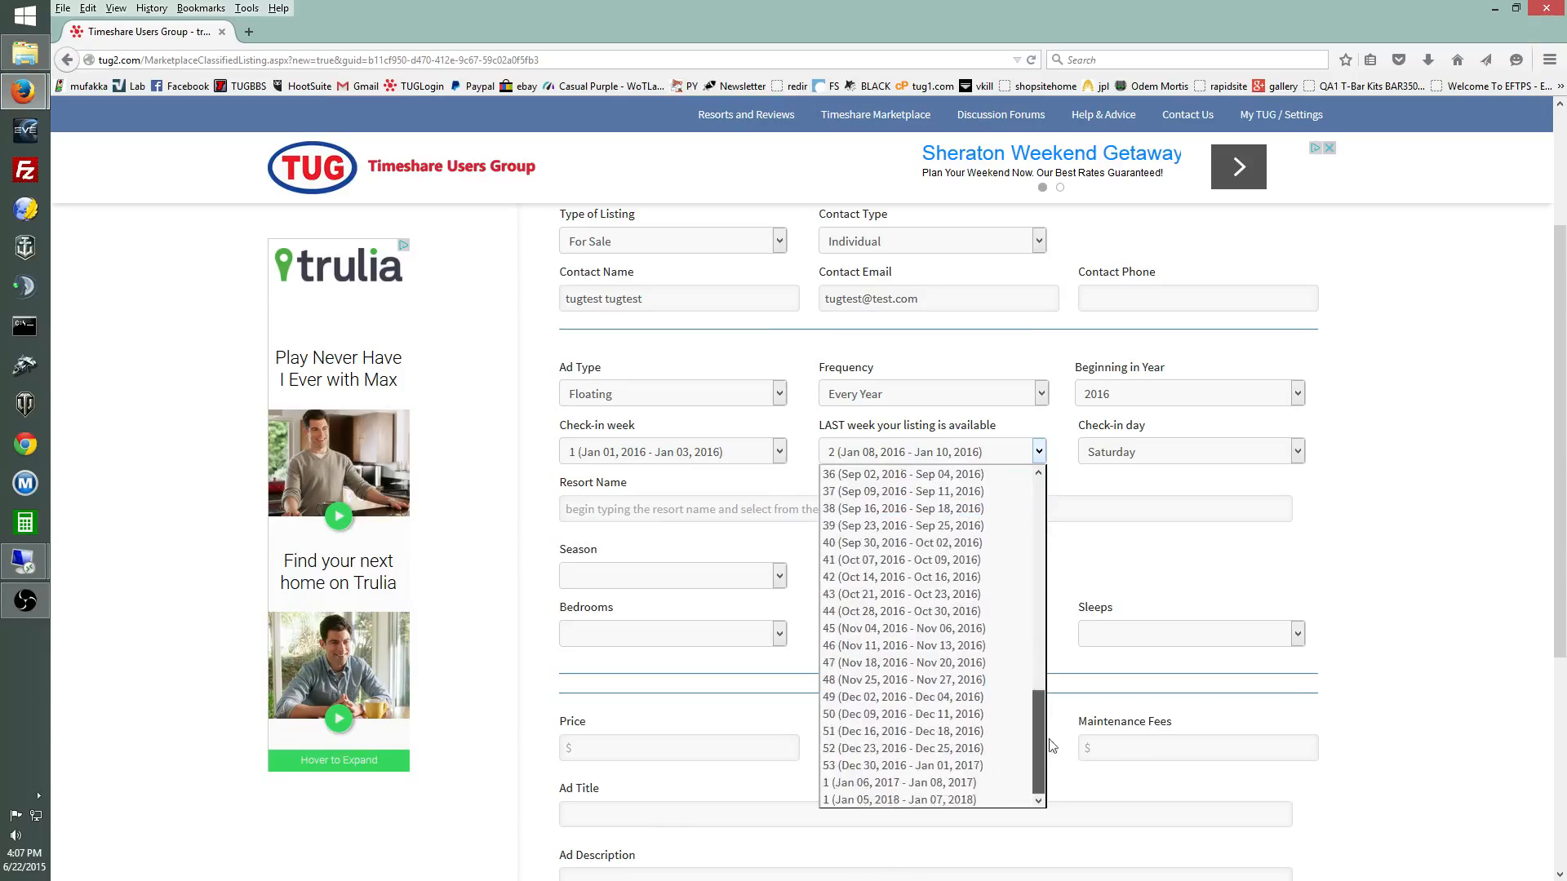
left_click(965, 800)
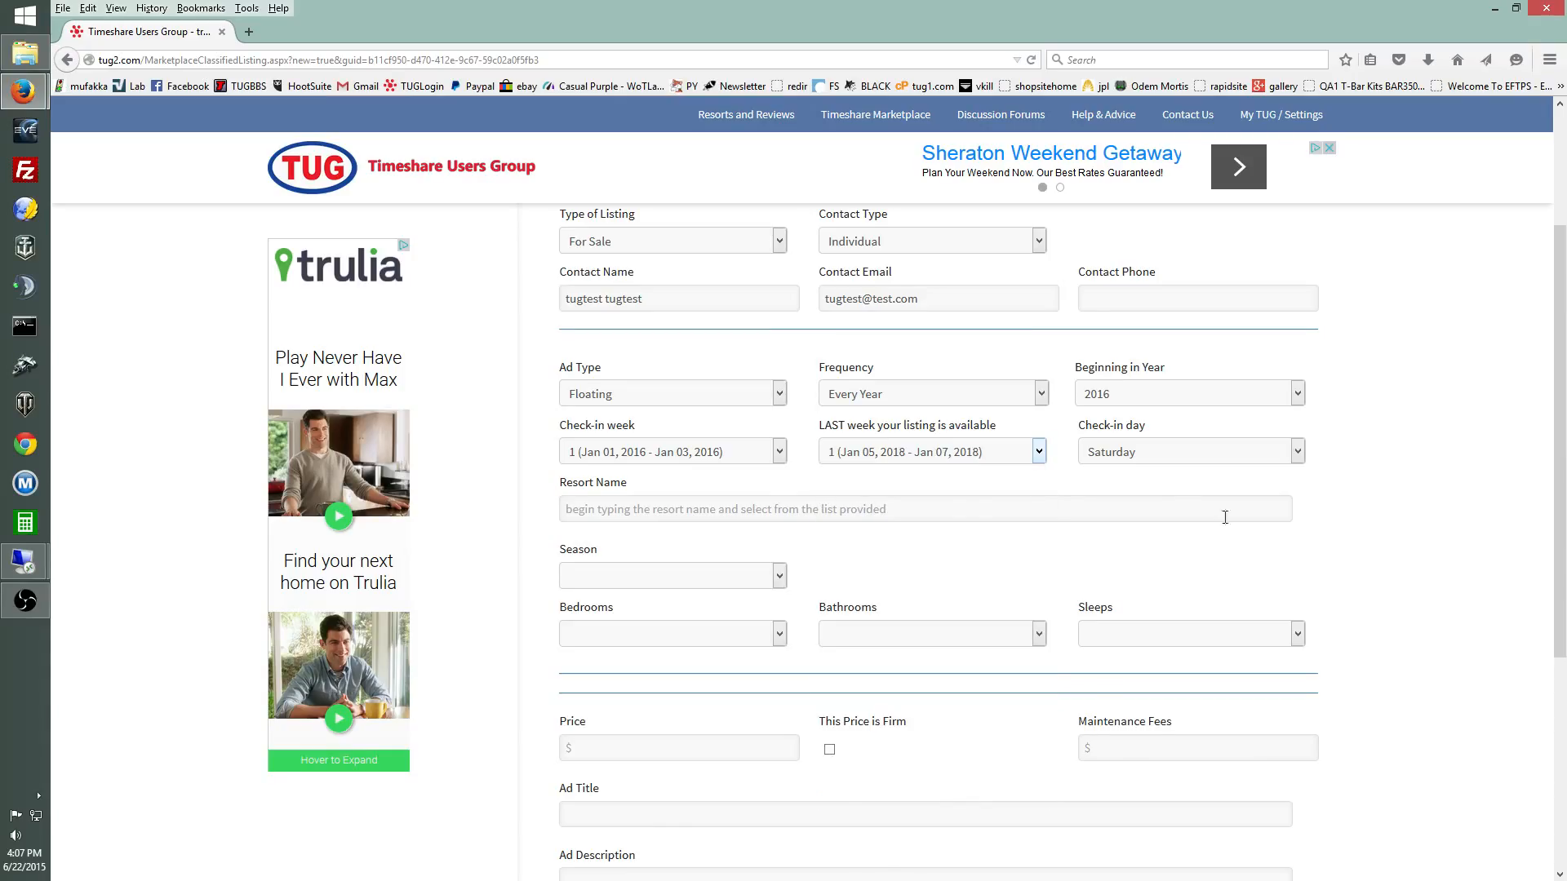
left_click(1038, 452)
left_click(963, 771)
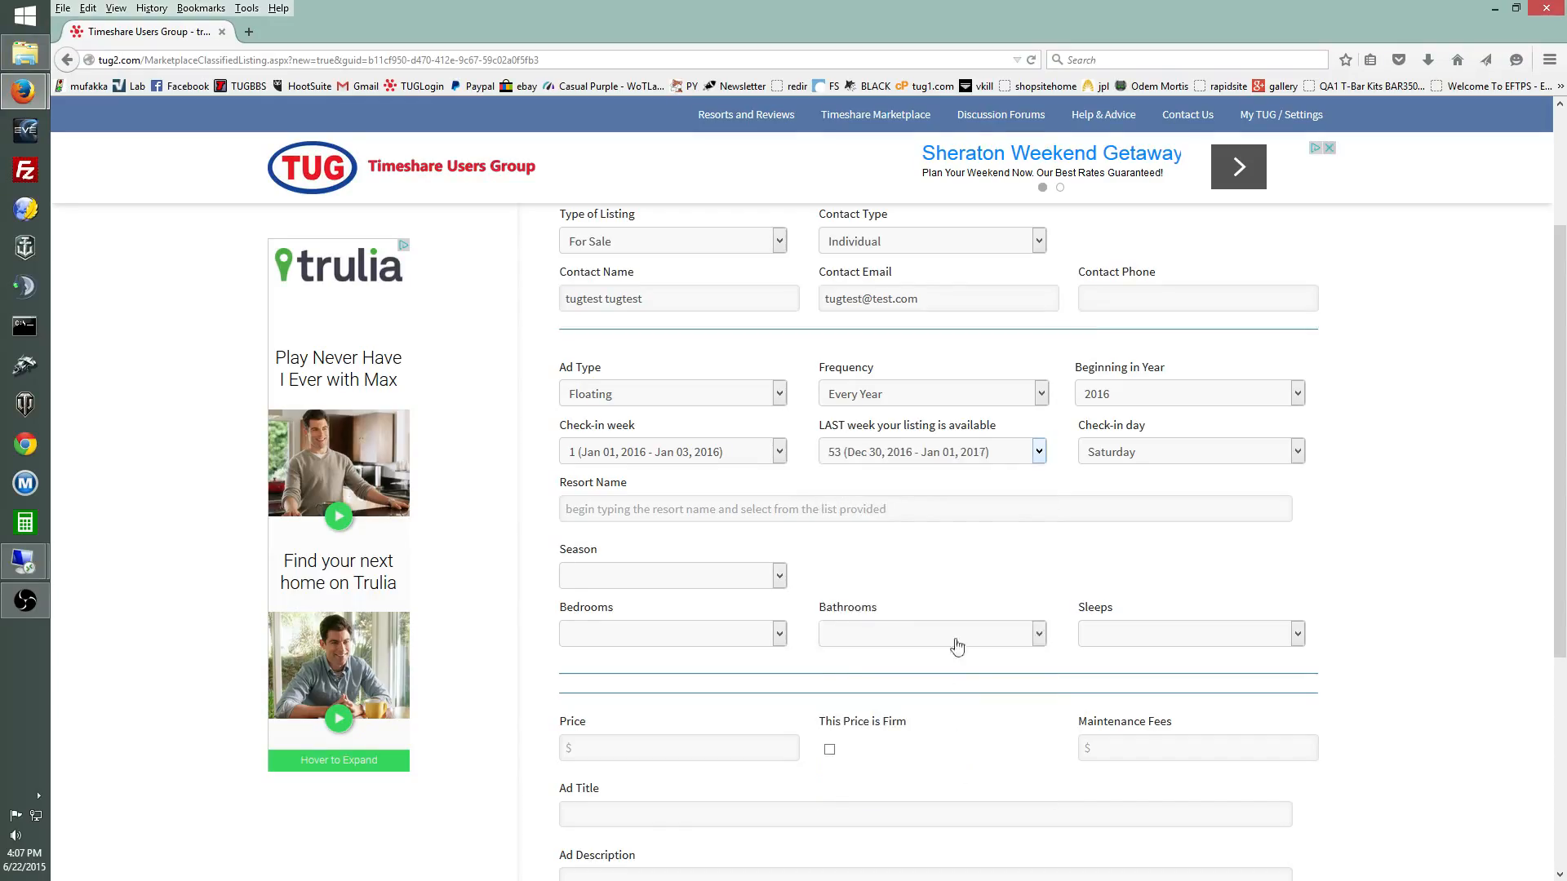
left_click(1038, 451)
left_click(954, 748)
left_click(1297, 453)
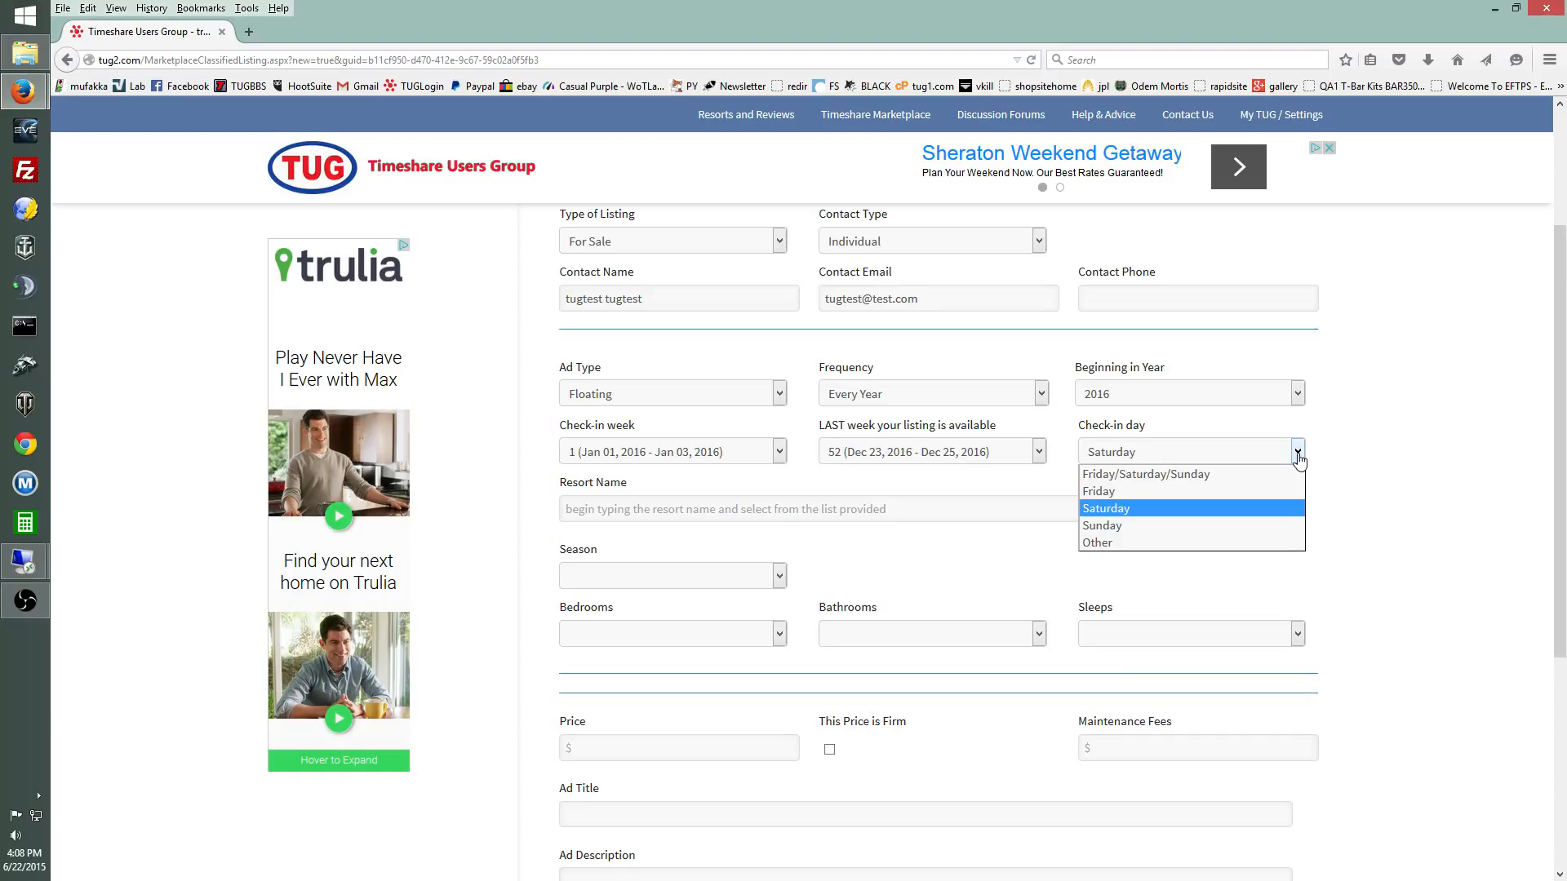
left_click(1218, 517)
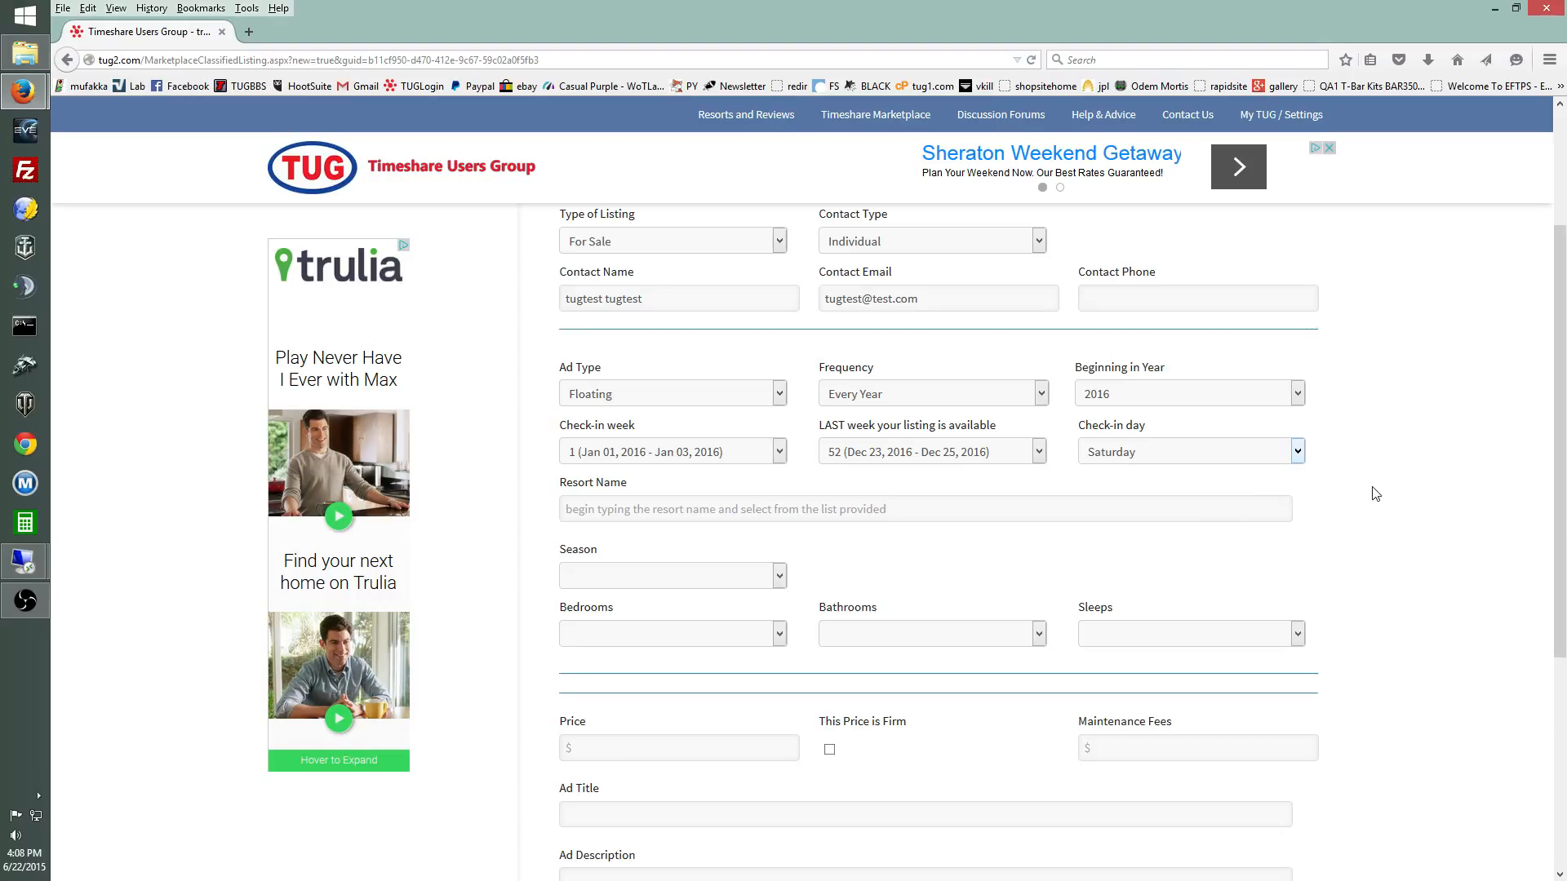
left_click(808, 510)
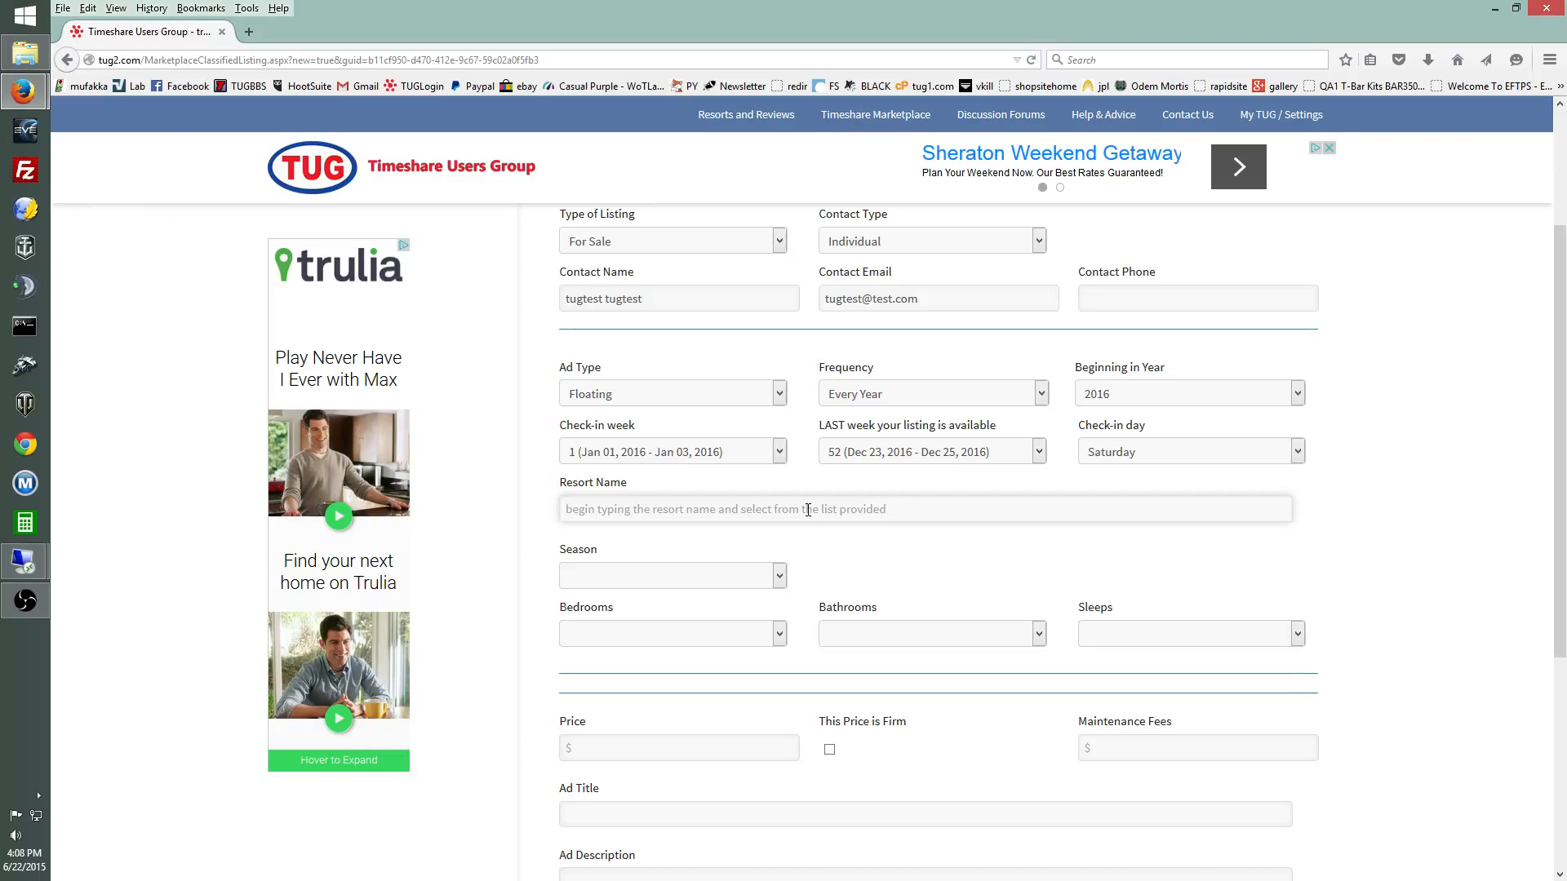
Step: Try 'disney' and then 'marriott' in the resort name field, previewing the matching resorts
type("disney")
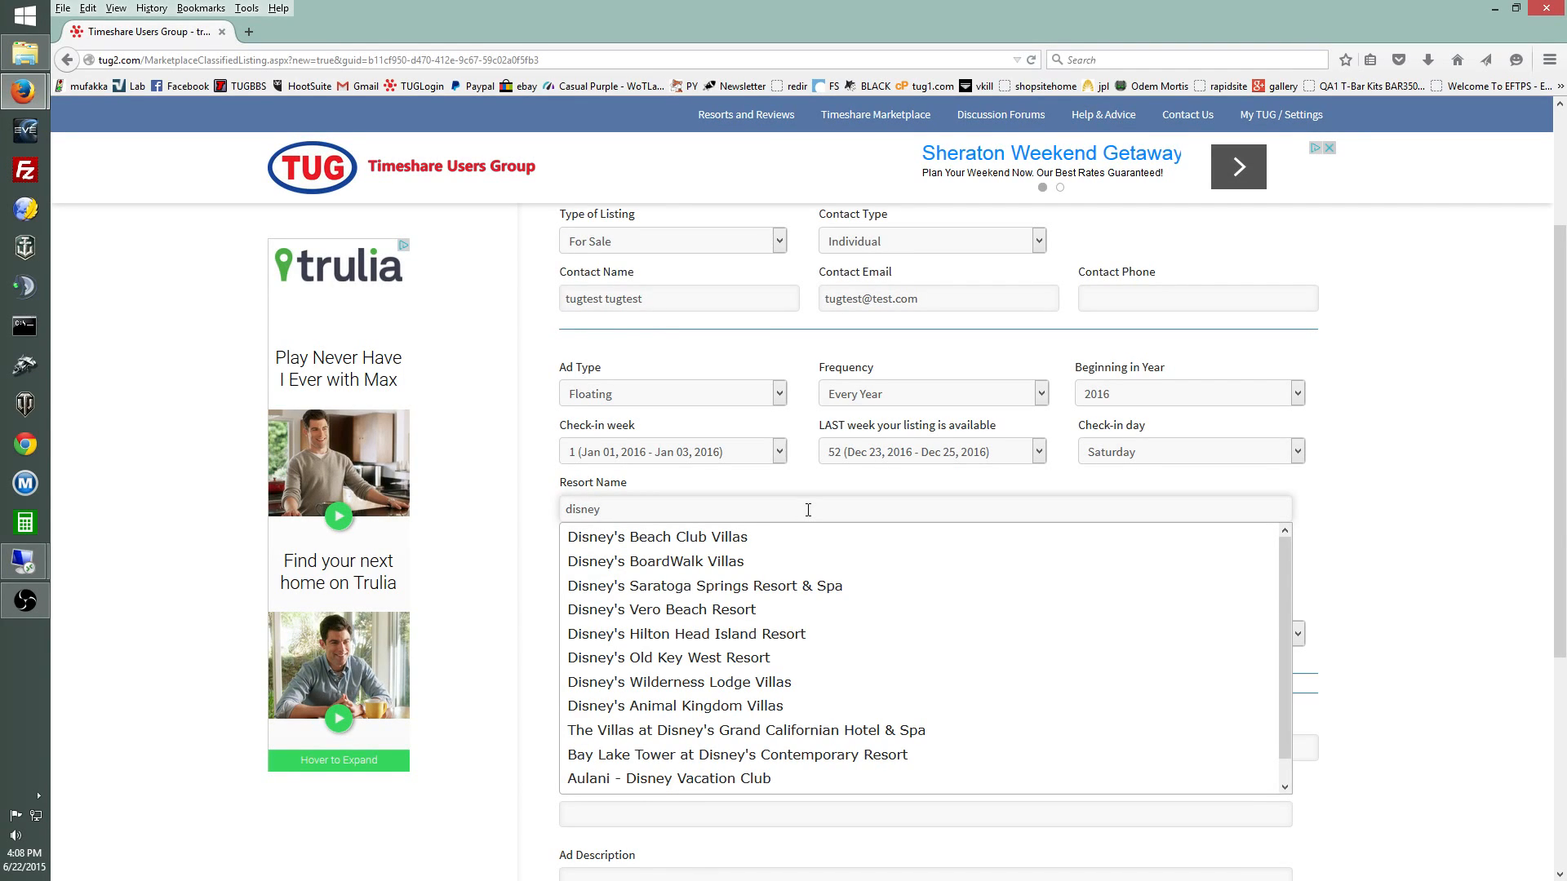
scroll(848, 586, "down", 1)
scroll(852, 586, "up", 1)
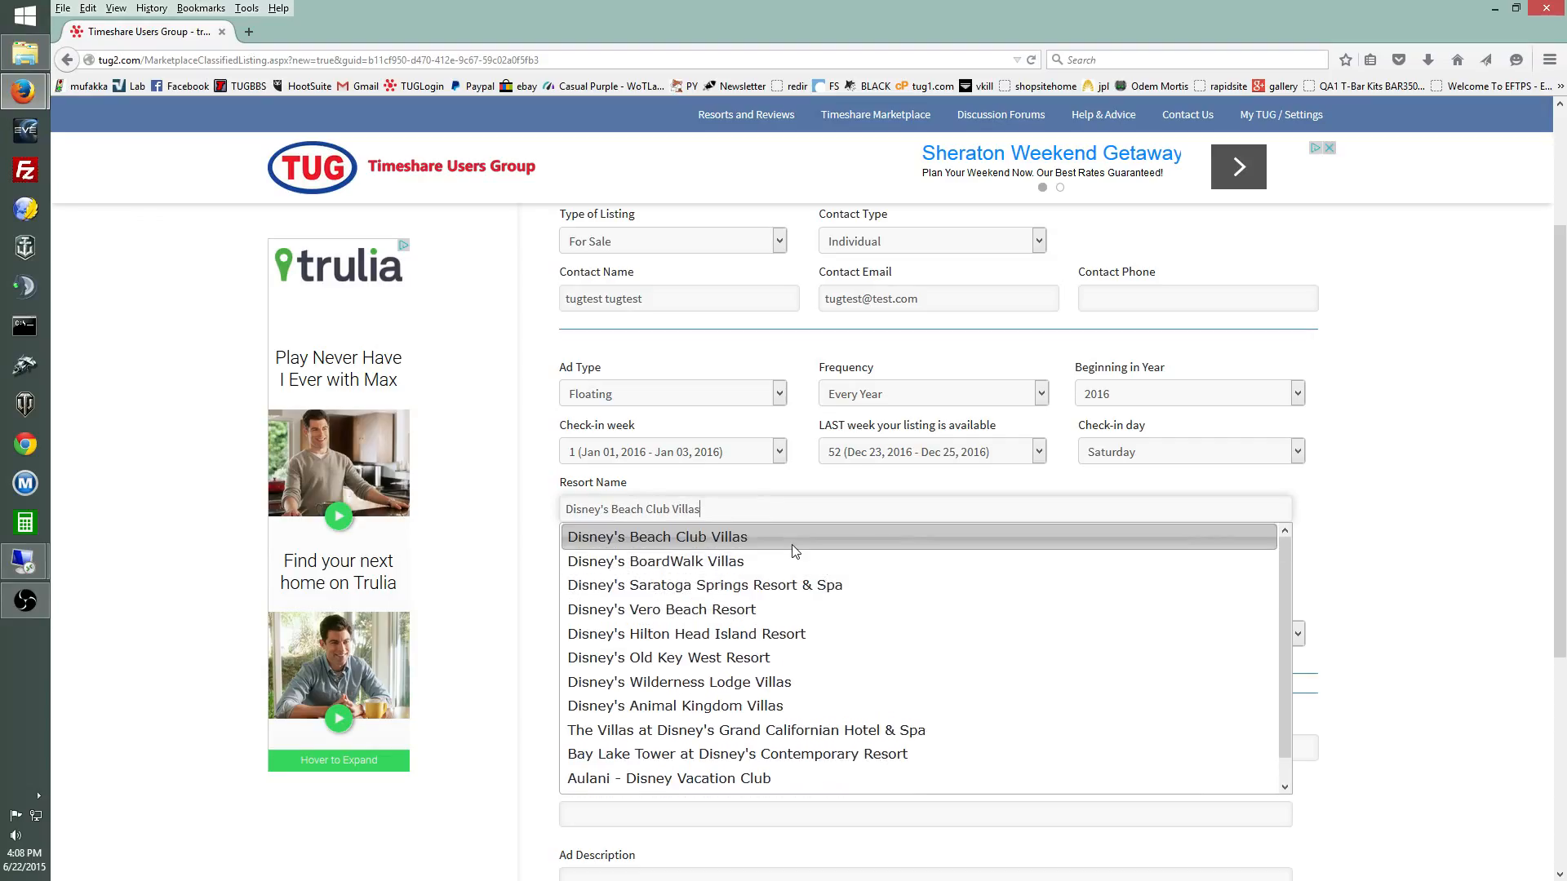
left_click_drag(720, 512, 561, 512)
type("marriott")
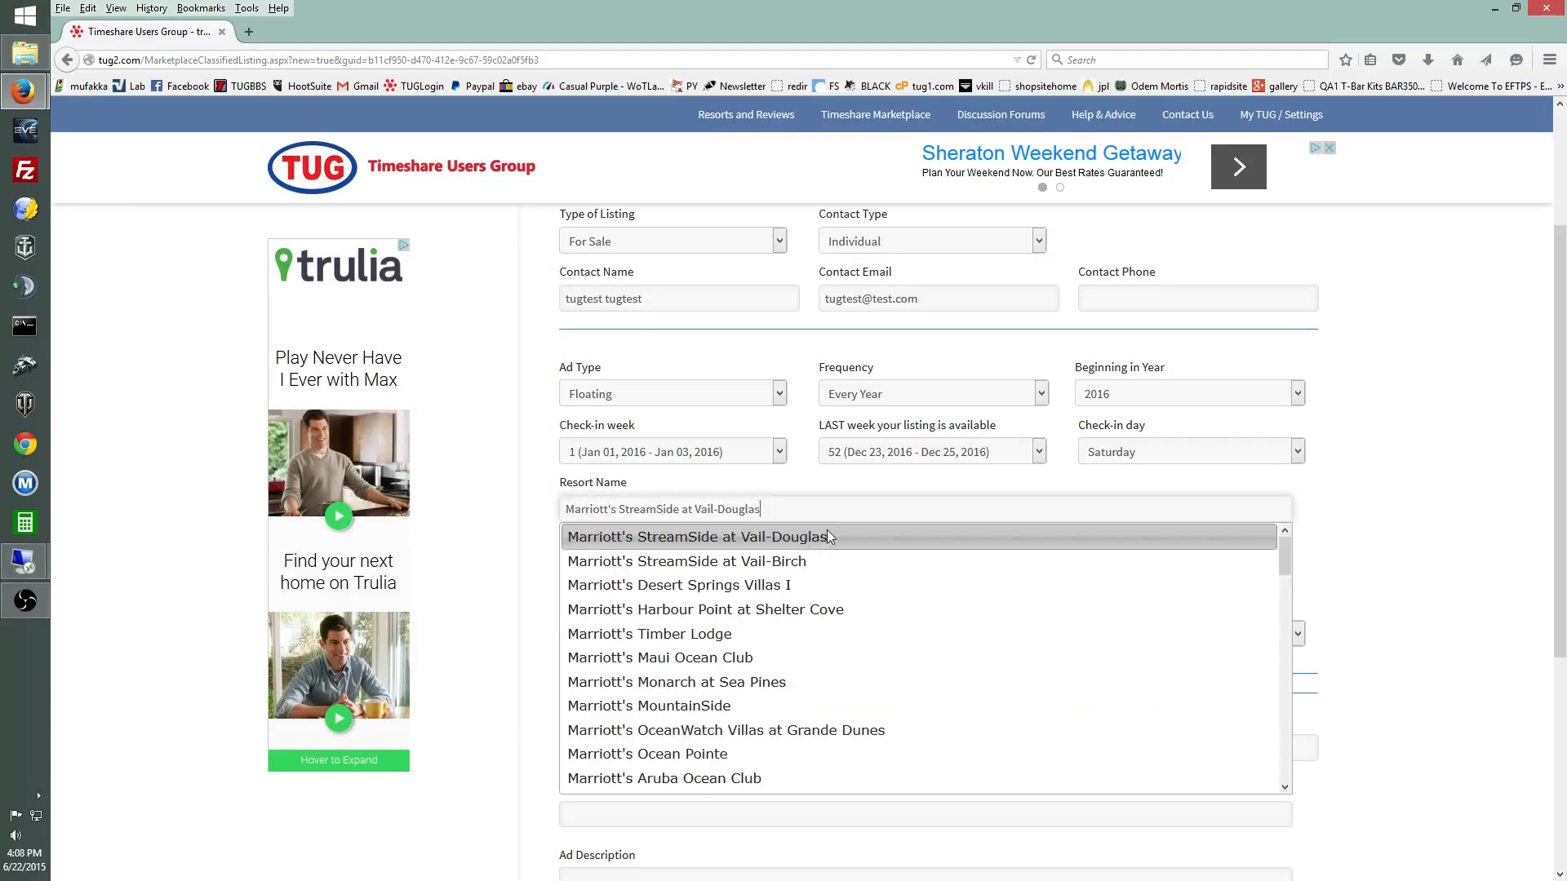
scroll(873, 596, "down", 6)
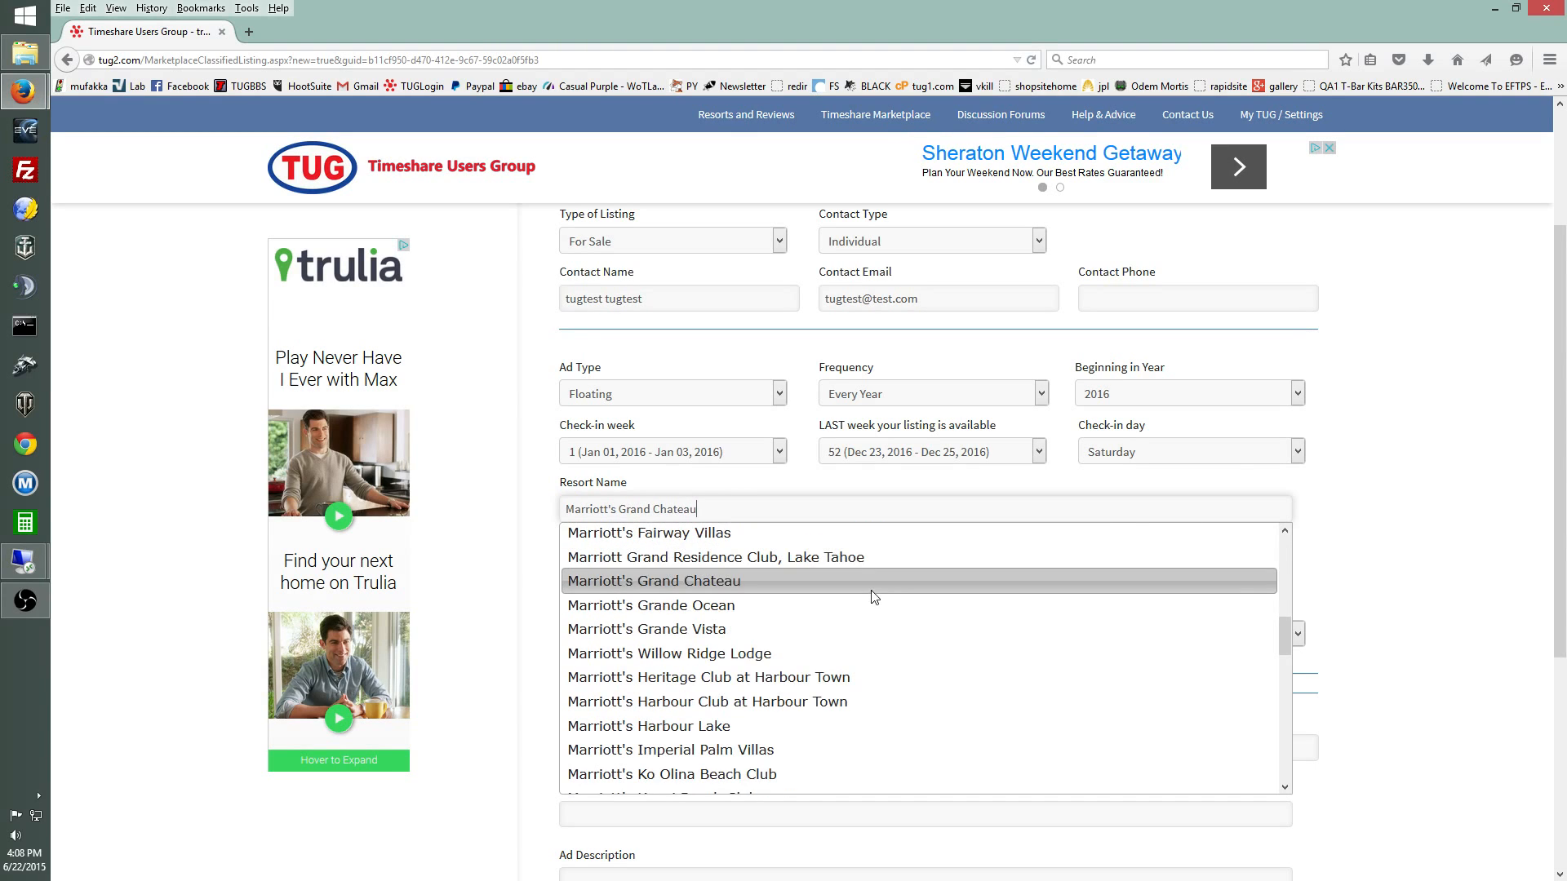
scroll(872, 594, "up", 6)
left_click_drag(765, 509, 543, 508)
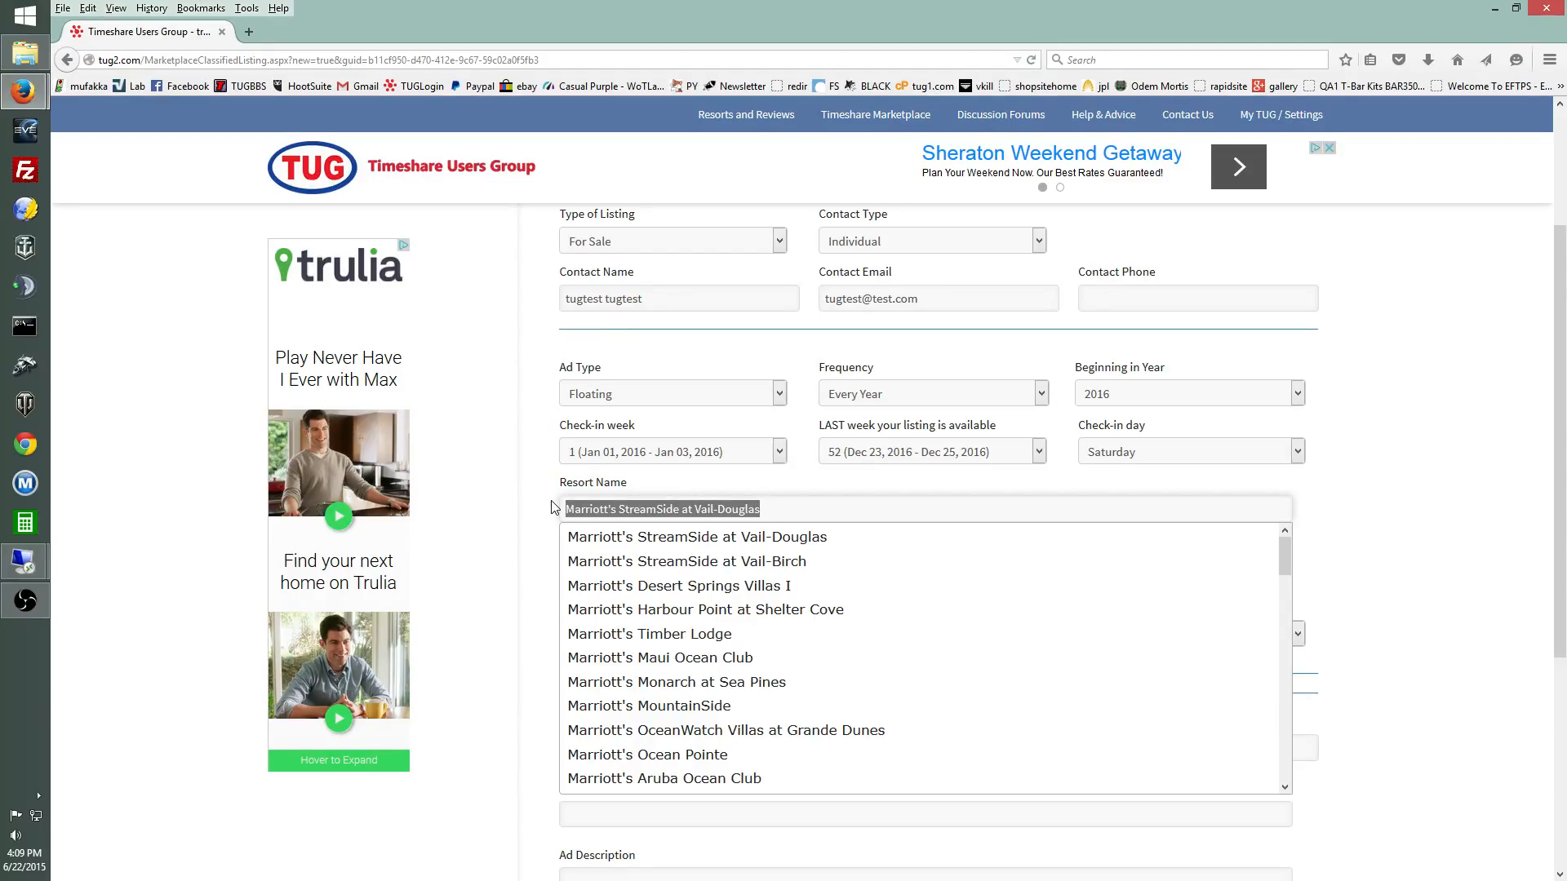
Step: Set the resort to Holiday Inn Club Vacations Cape Canaveral Beach Resort and show the Season options
type("ko'olina")
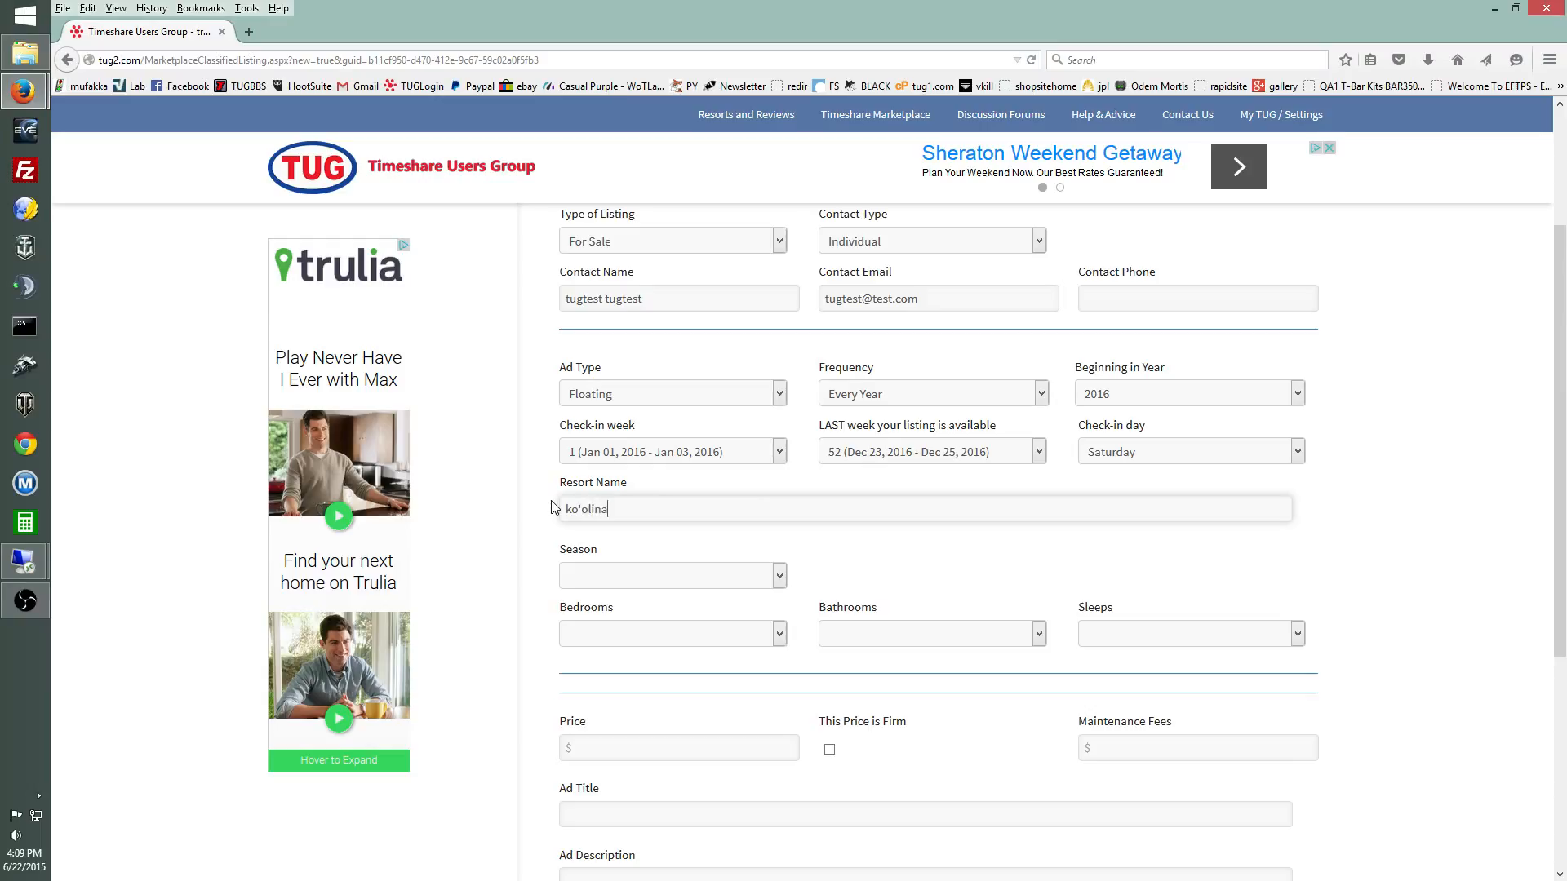
key("BackSpace")
key("BackSpace")
key("BackSpace")
key("BackSpace")
key("BackSpace")
key("BackSpace")
type("o")
key("BackSpace")
key("BackSpace")
key("BackSpace")
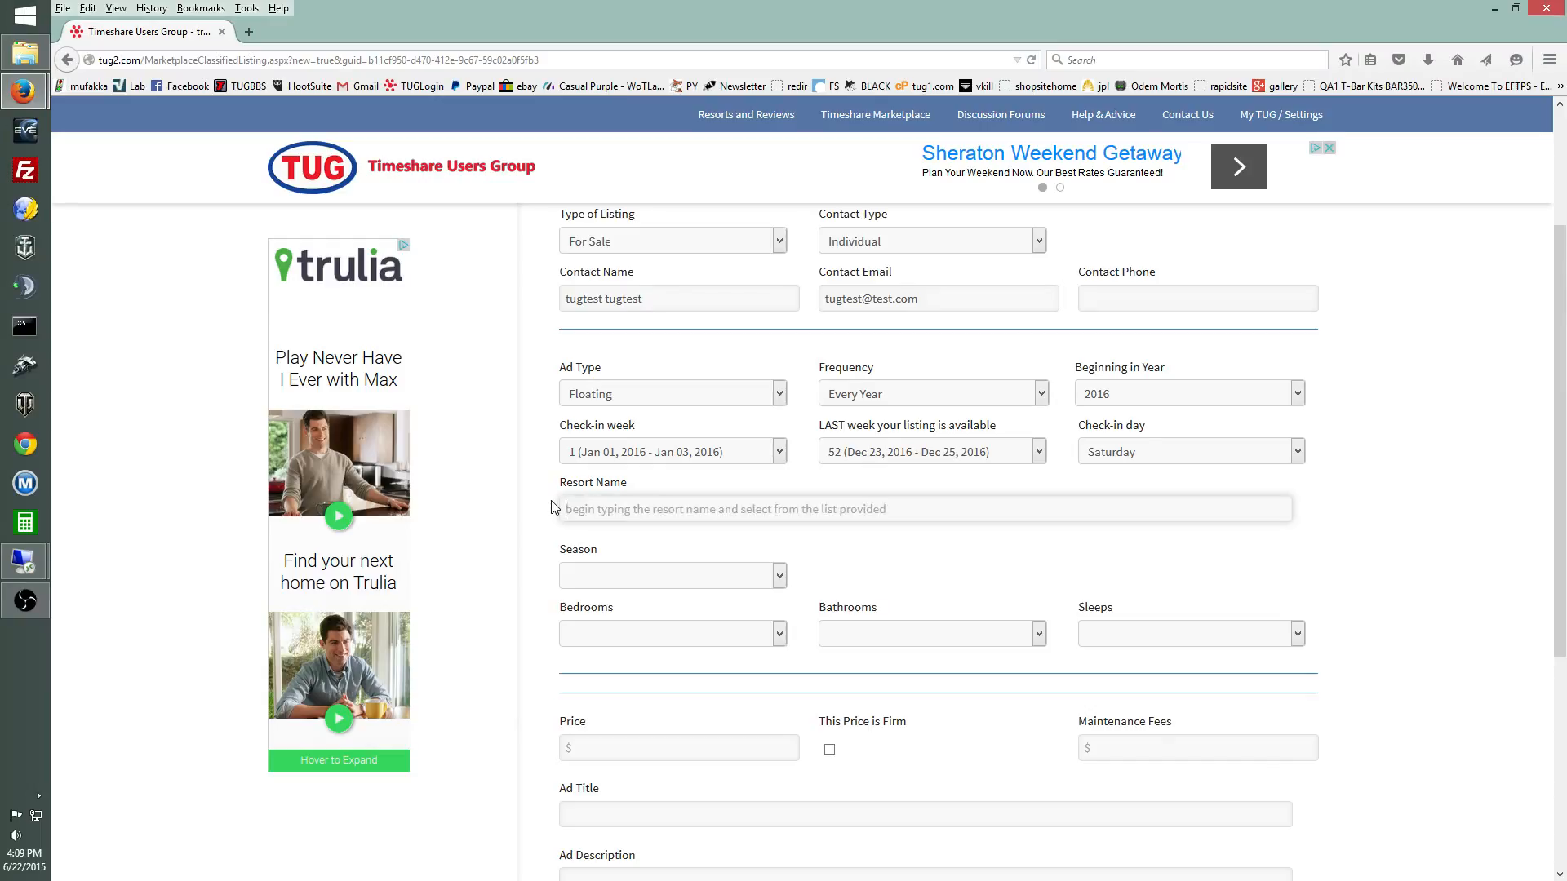
type("holiday inn")
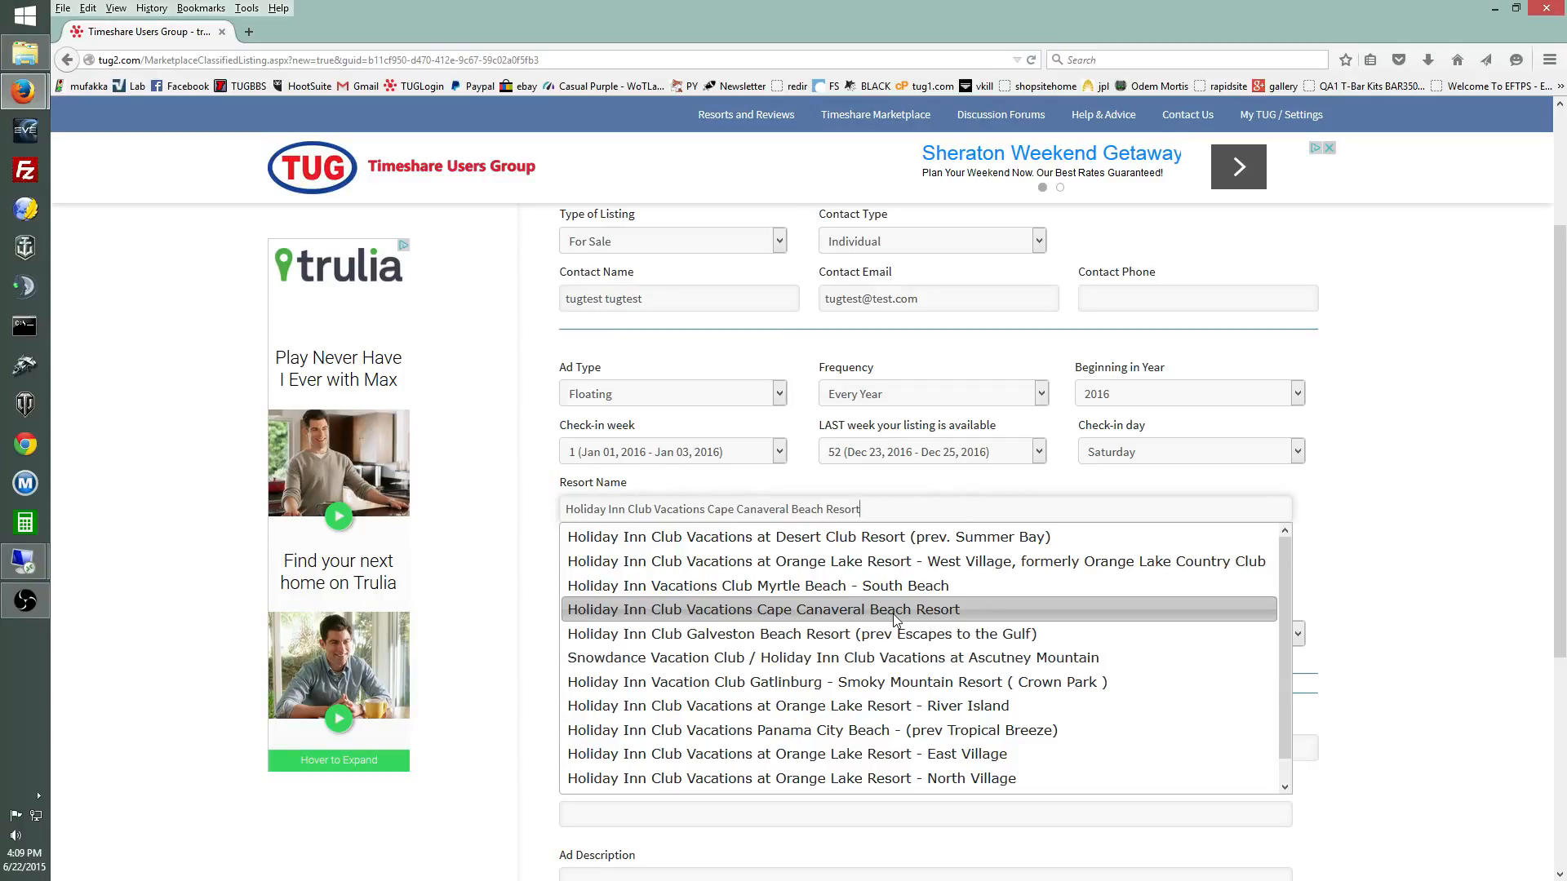
left_click(892, 613)
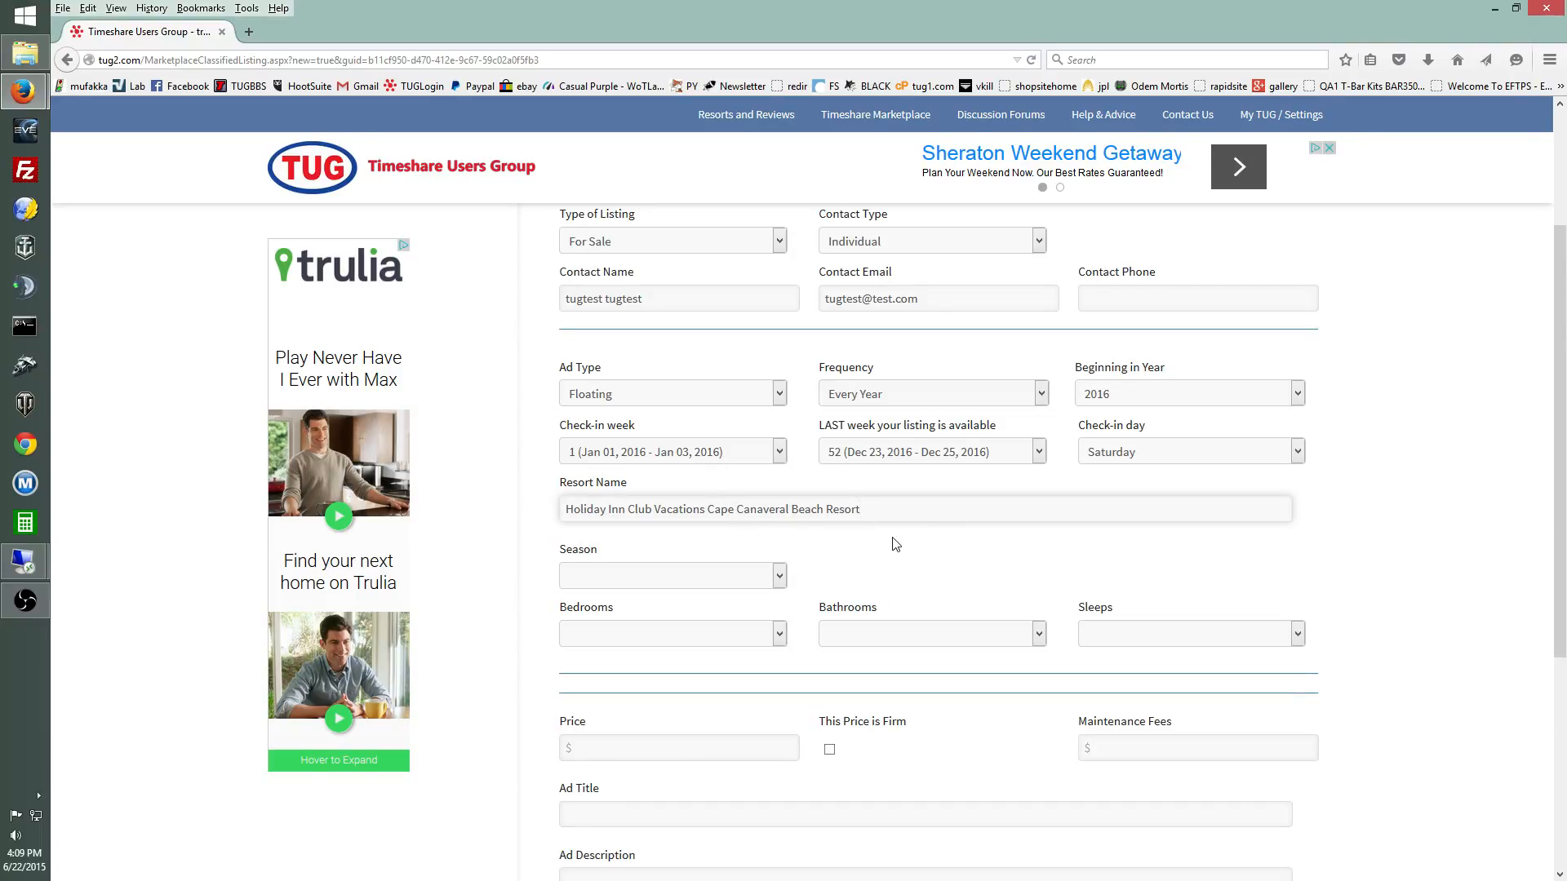
left_click(778, 579)
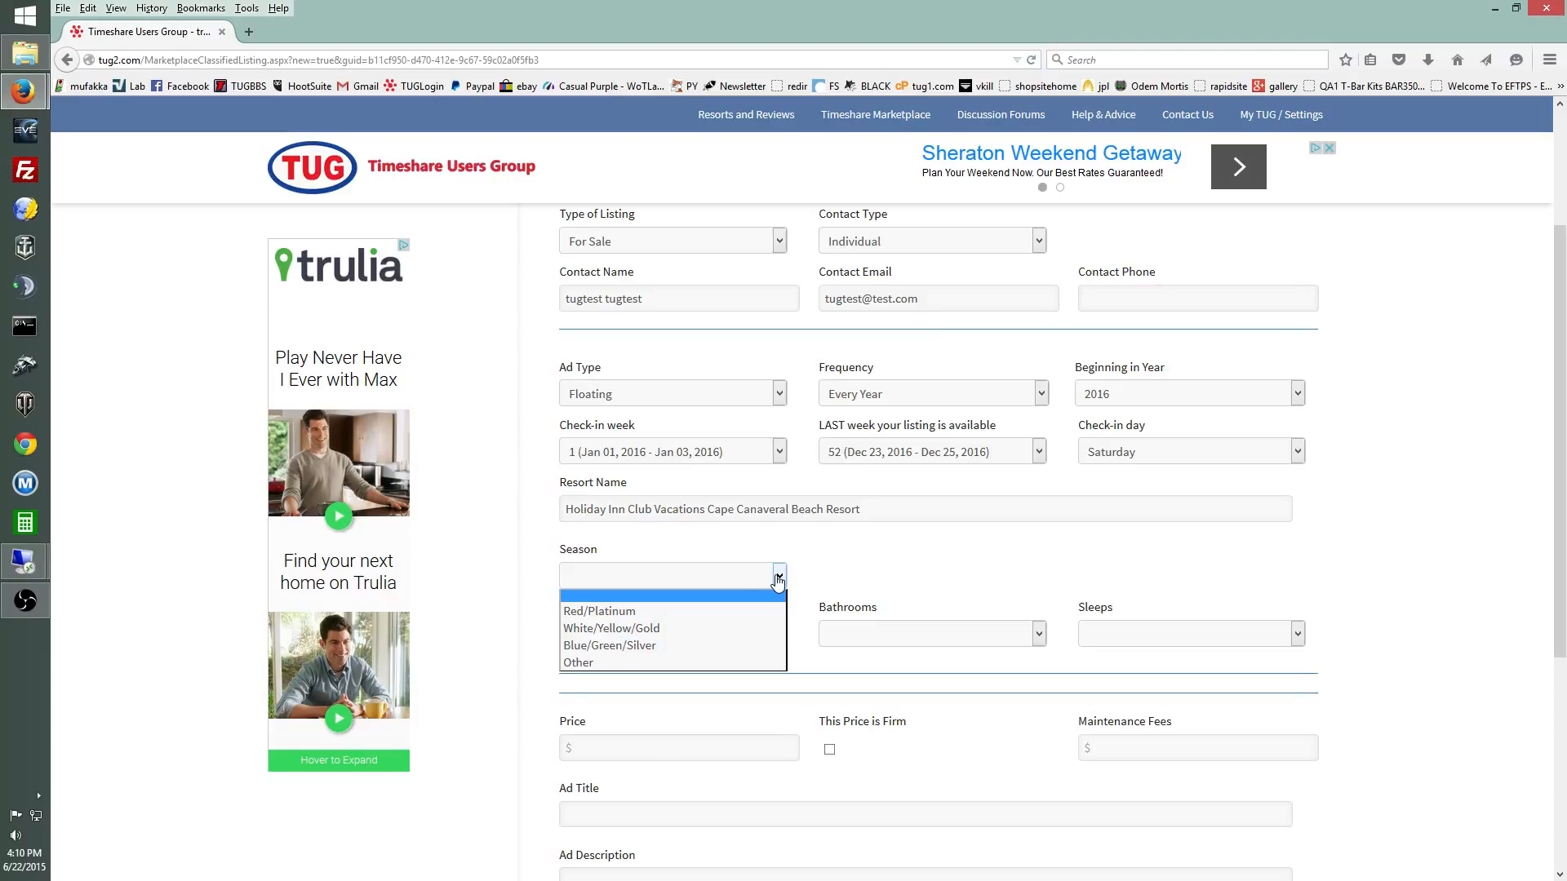
Step: Choose Red/Platinum as the season and Three Bedroom as the unit size
left_click(752, 611)
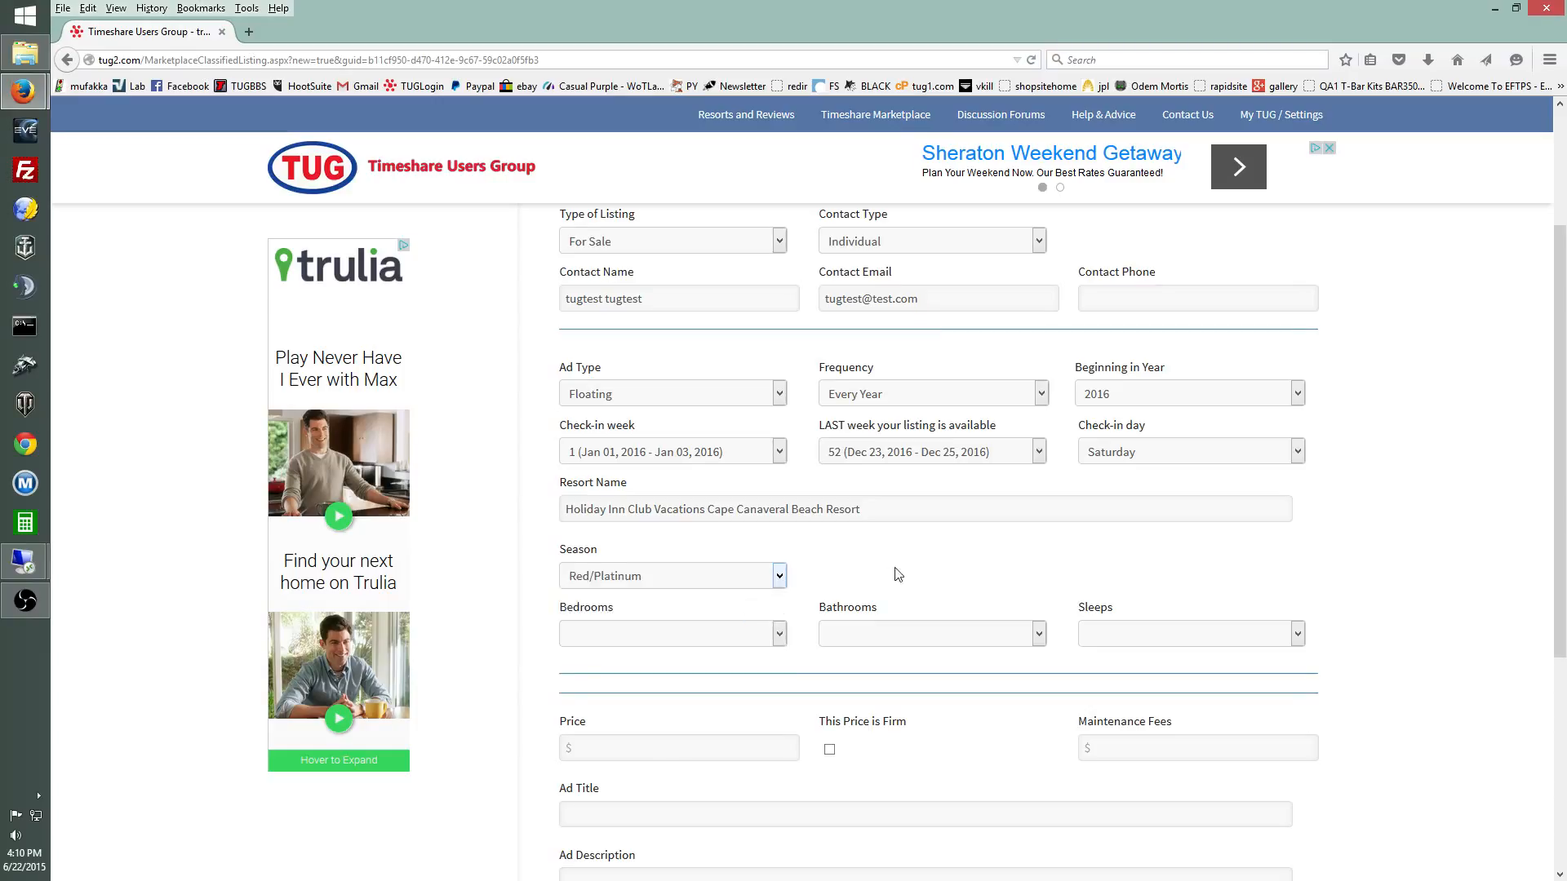
scroll(857, 571, "down", 1)
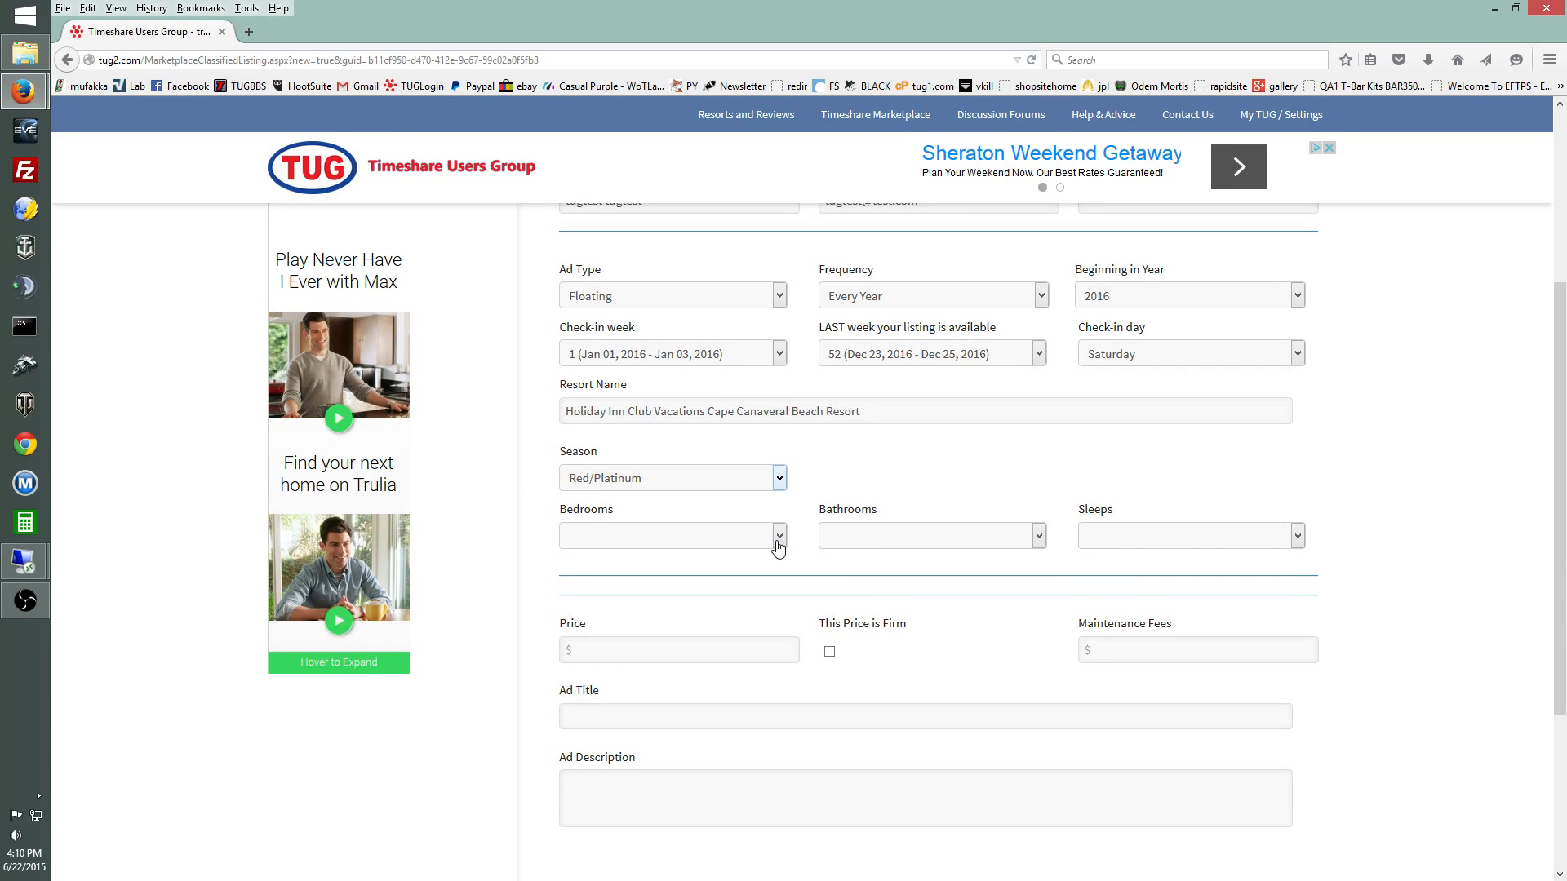
left_click(778, 537)
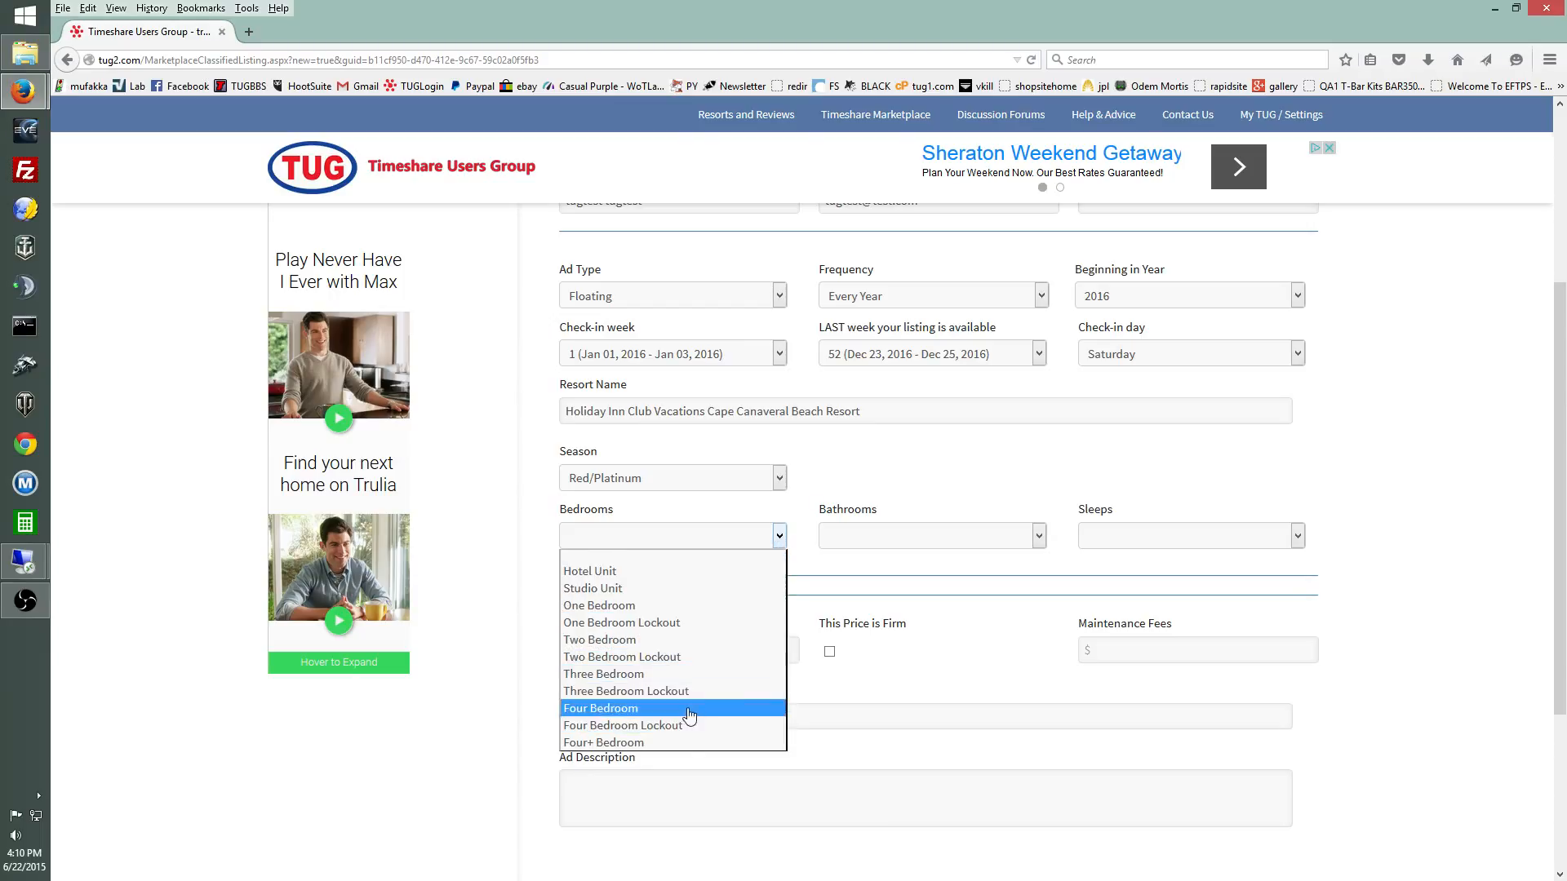
left_click(684, 675)
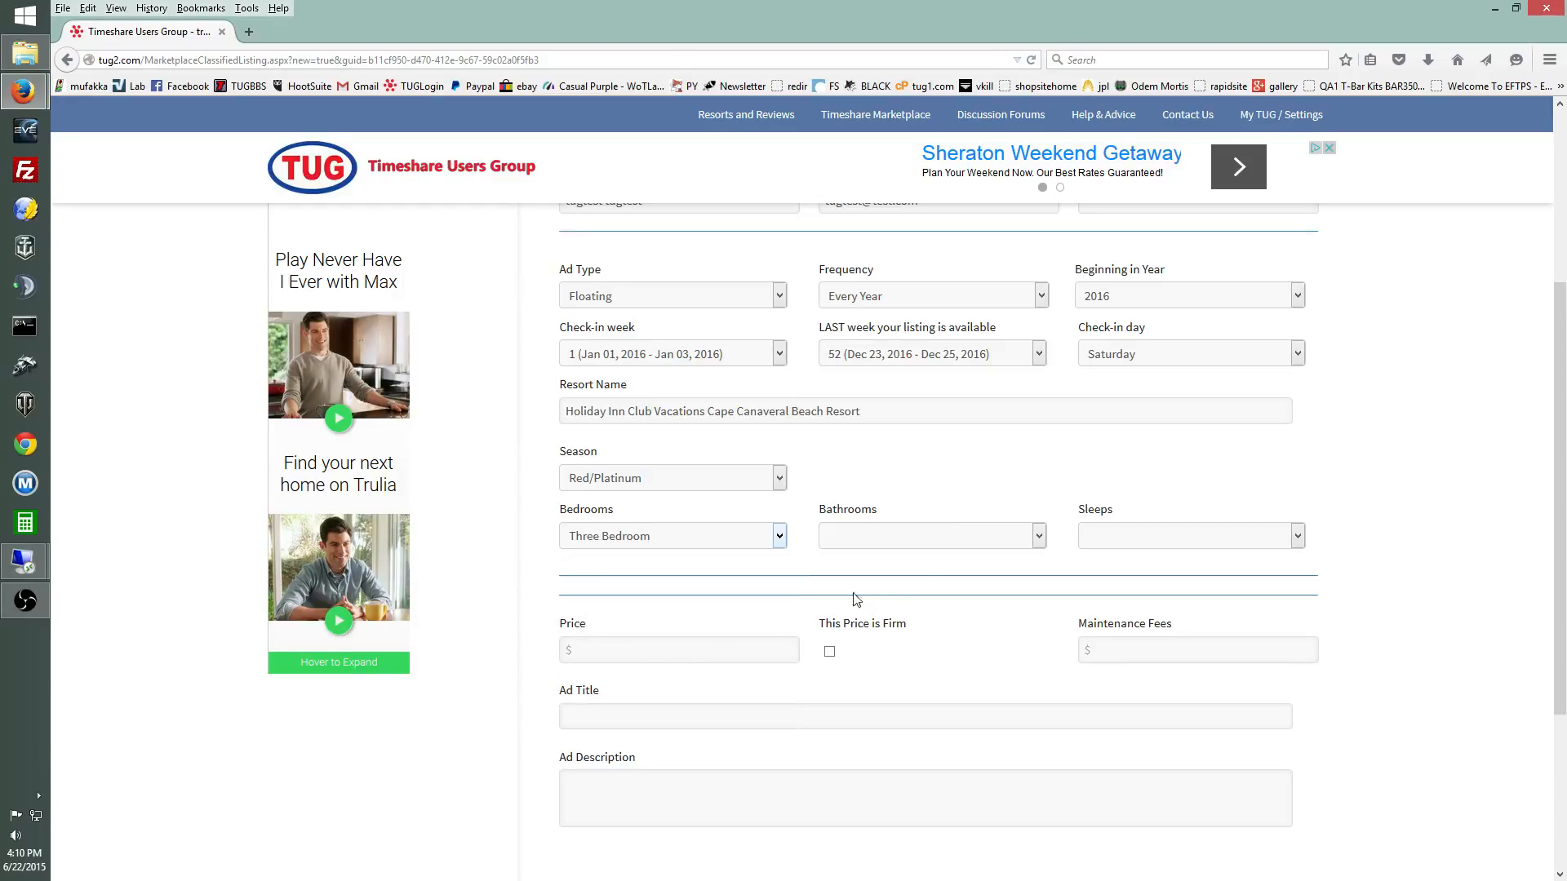
Step: Set bathrooms to 3 and the sleeping capacity to 10+
left_click(967, 547)
left_click(892, 642)
left_click(1183, 545)
left_click(1150, 742)
scroll(1367, 503, "down", 2)
left_click(706, 556)
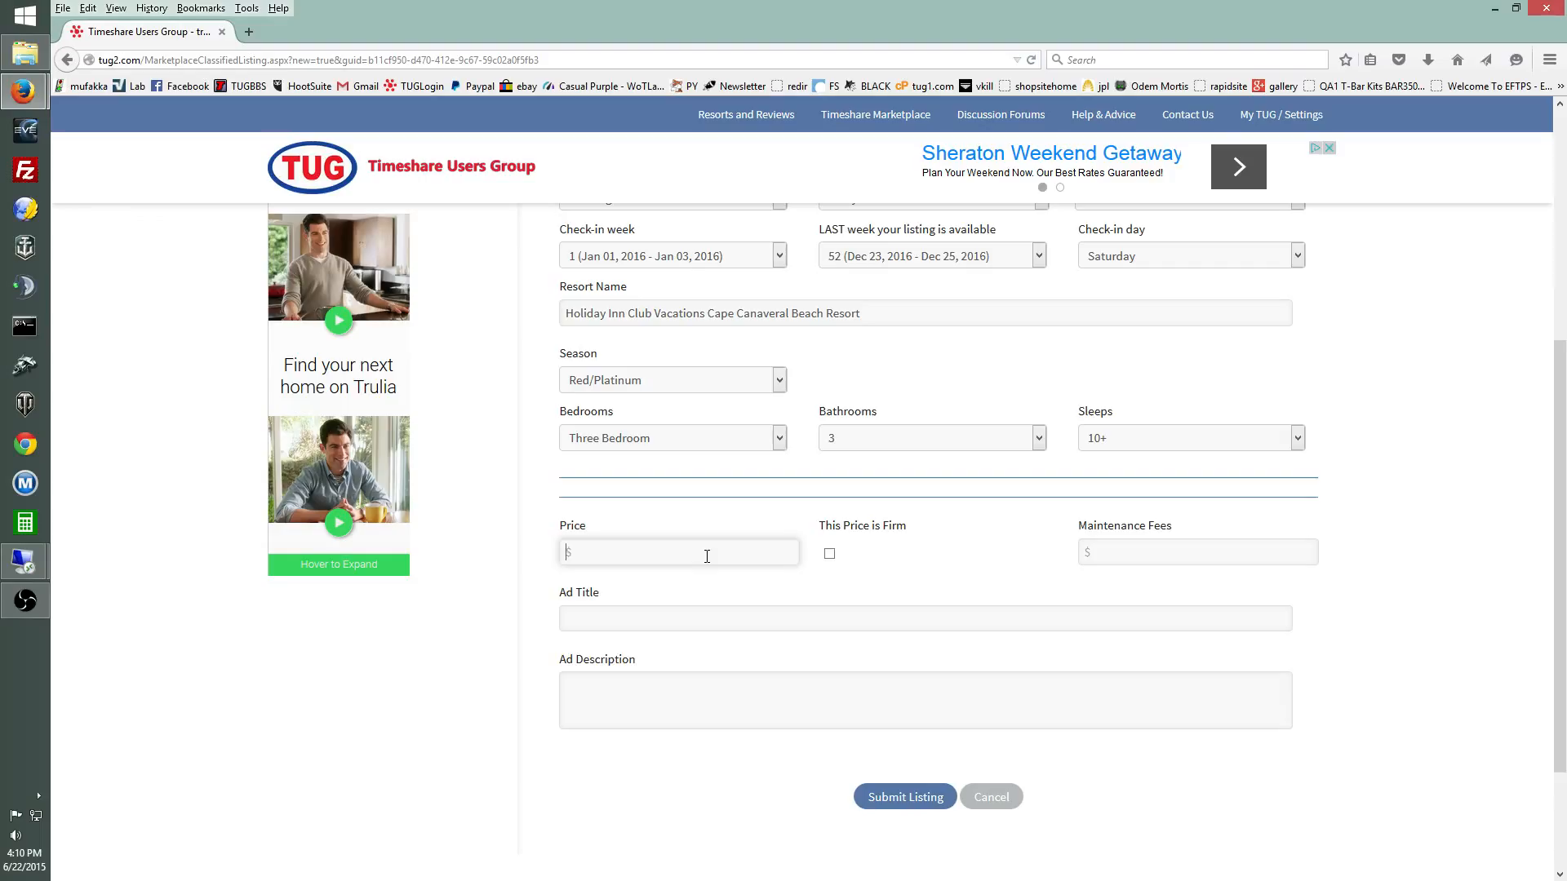
Step: Enter an asking price of 1500 and maintenance fees of 850
type("1500")
left_click(1119, 555)
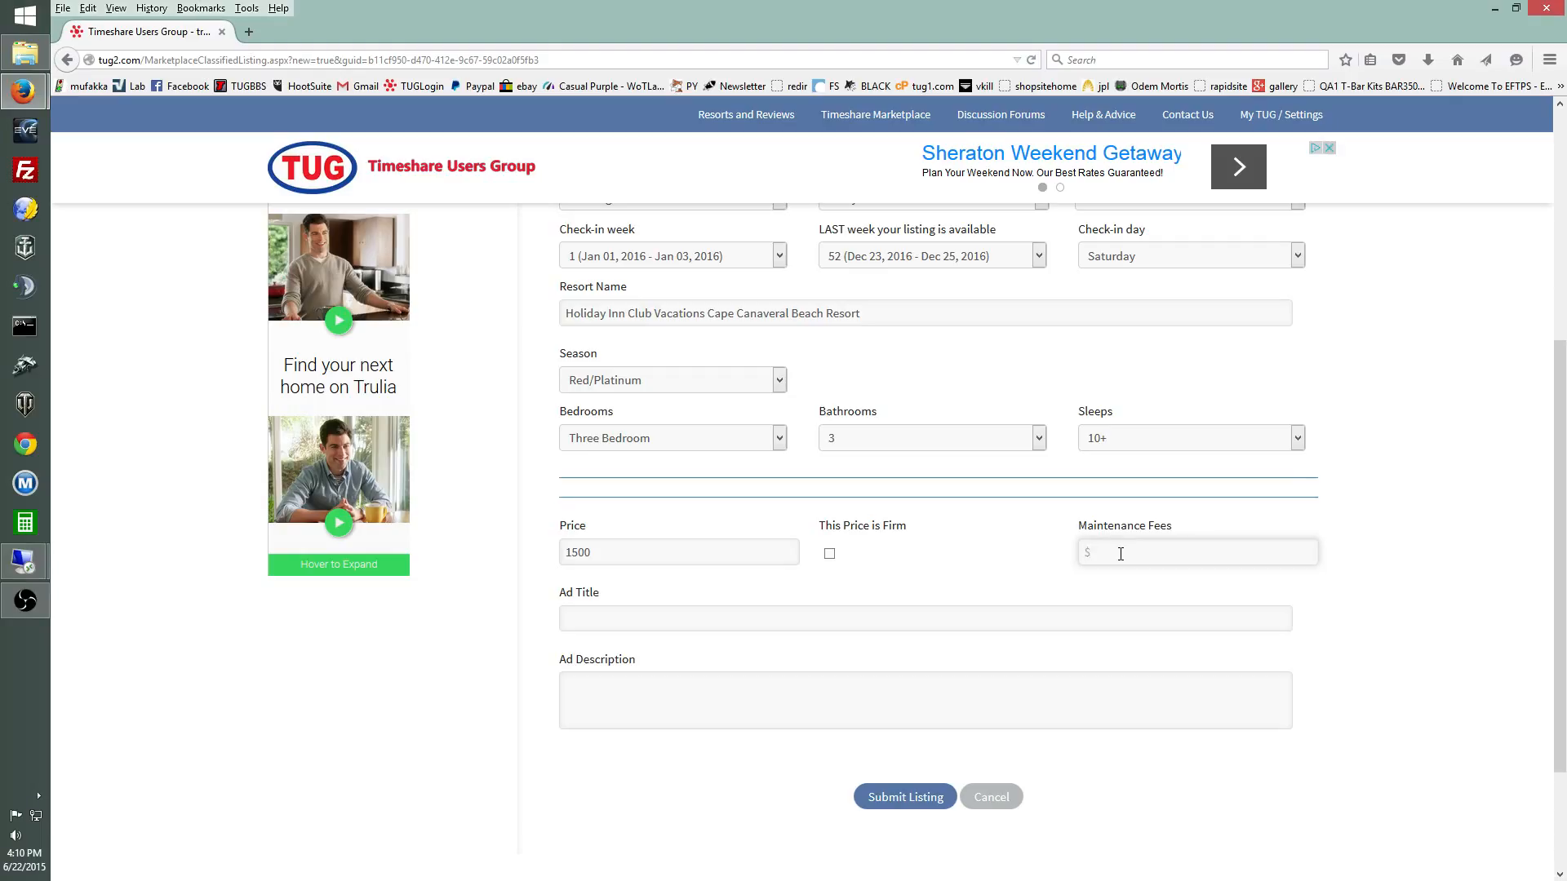
type("850")
left_click(746, 617)
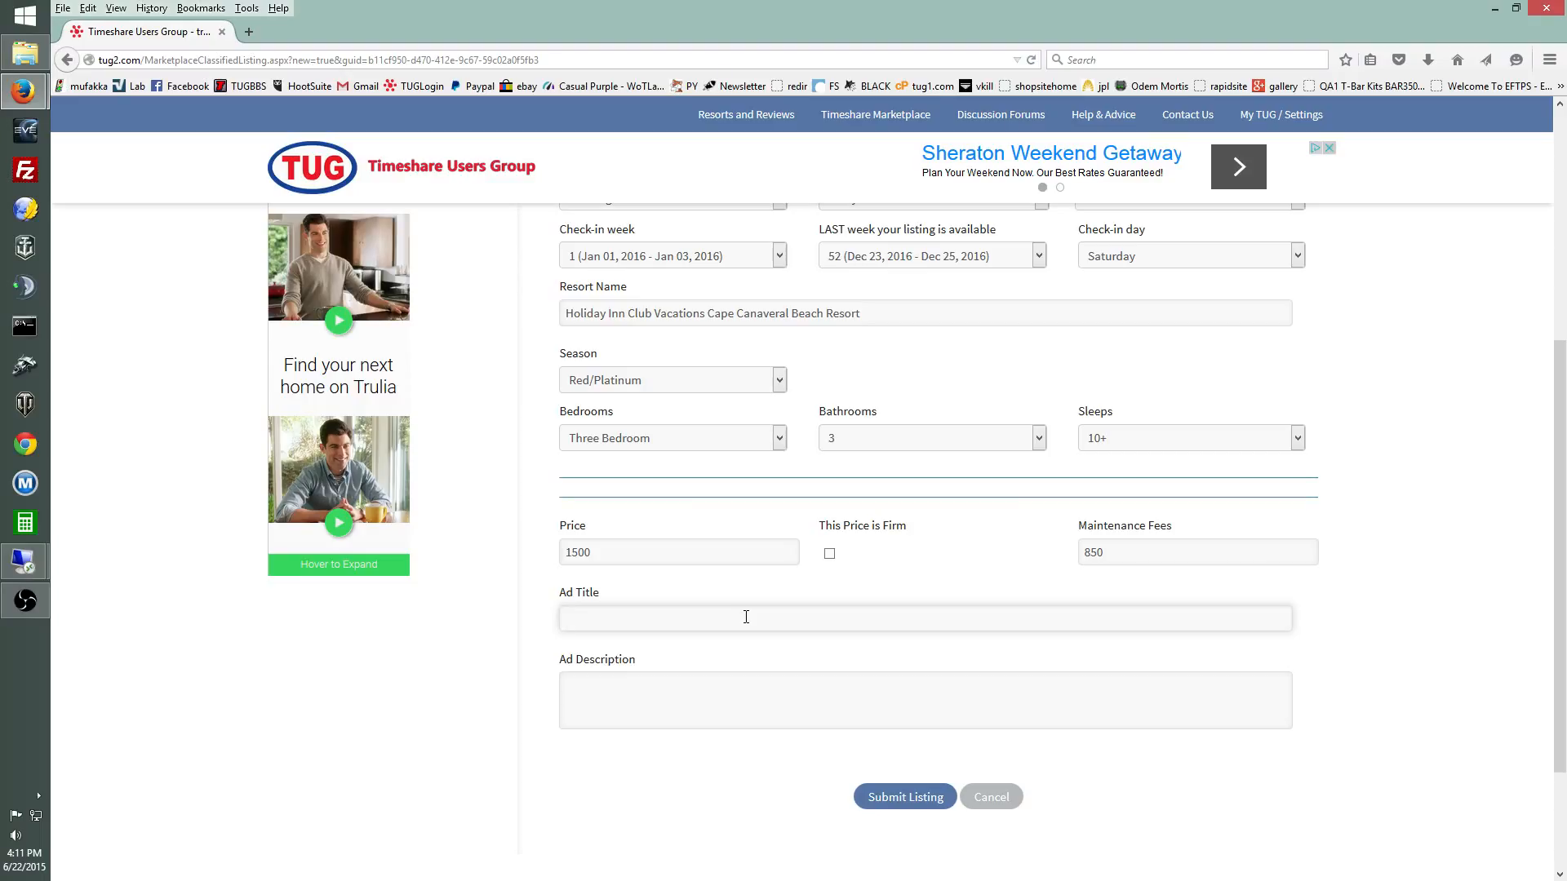
Step: Title the ad 'Great Cape Canaveral Vacation!', describe it as 'test description', and submit it
type("Great Cape Canaveral Vacation!")
key("Tab")
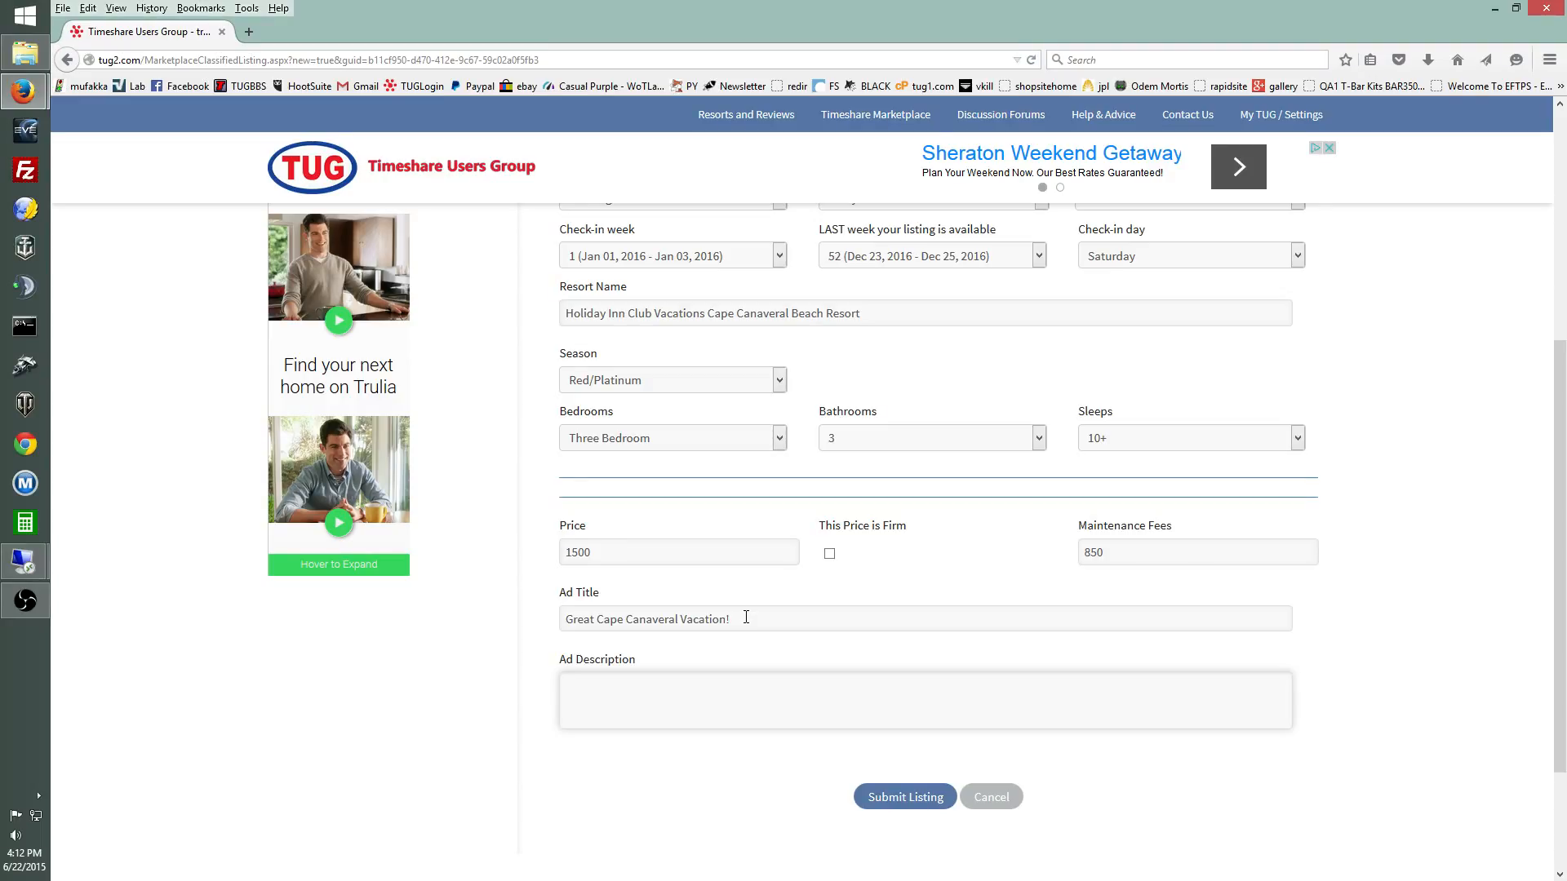
type("test description")
left_click(903, 799)
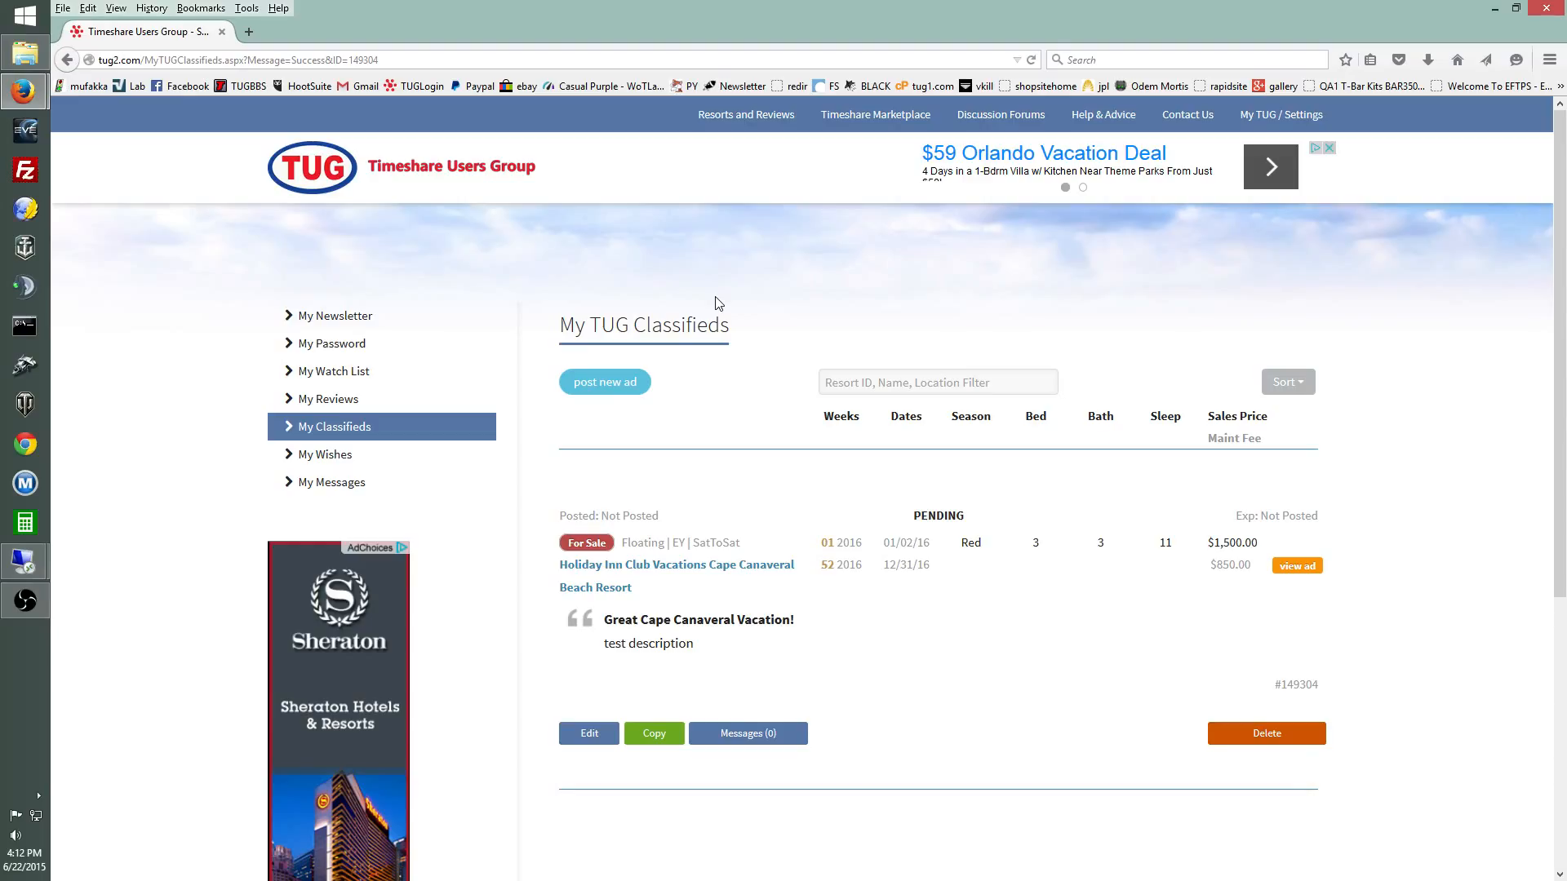
Step: Review the pending Cape Canaveral ad in My TUG Classifieds, opening it for editing
scroll(717, 303, "down", 2)
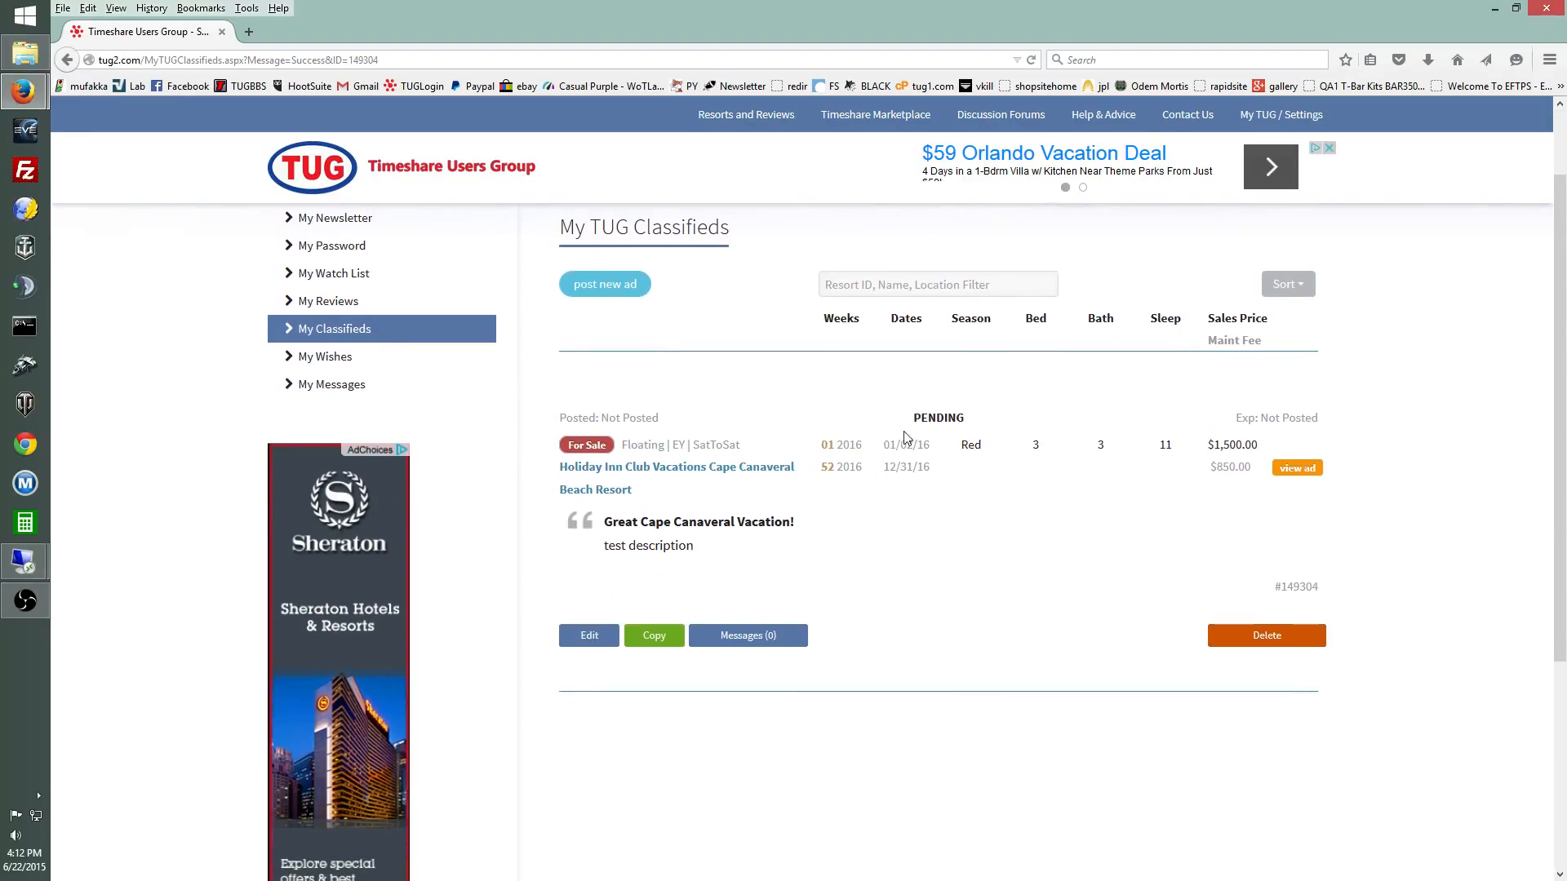
left_click_drag(907, 419, 964, 419)
scroll(981, 418, "down", 2)
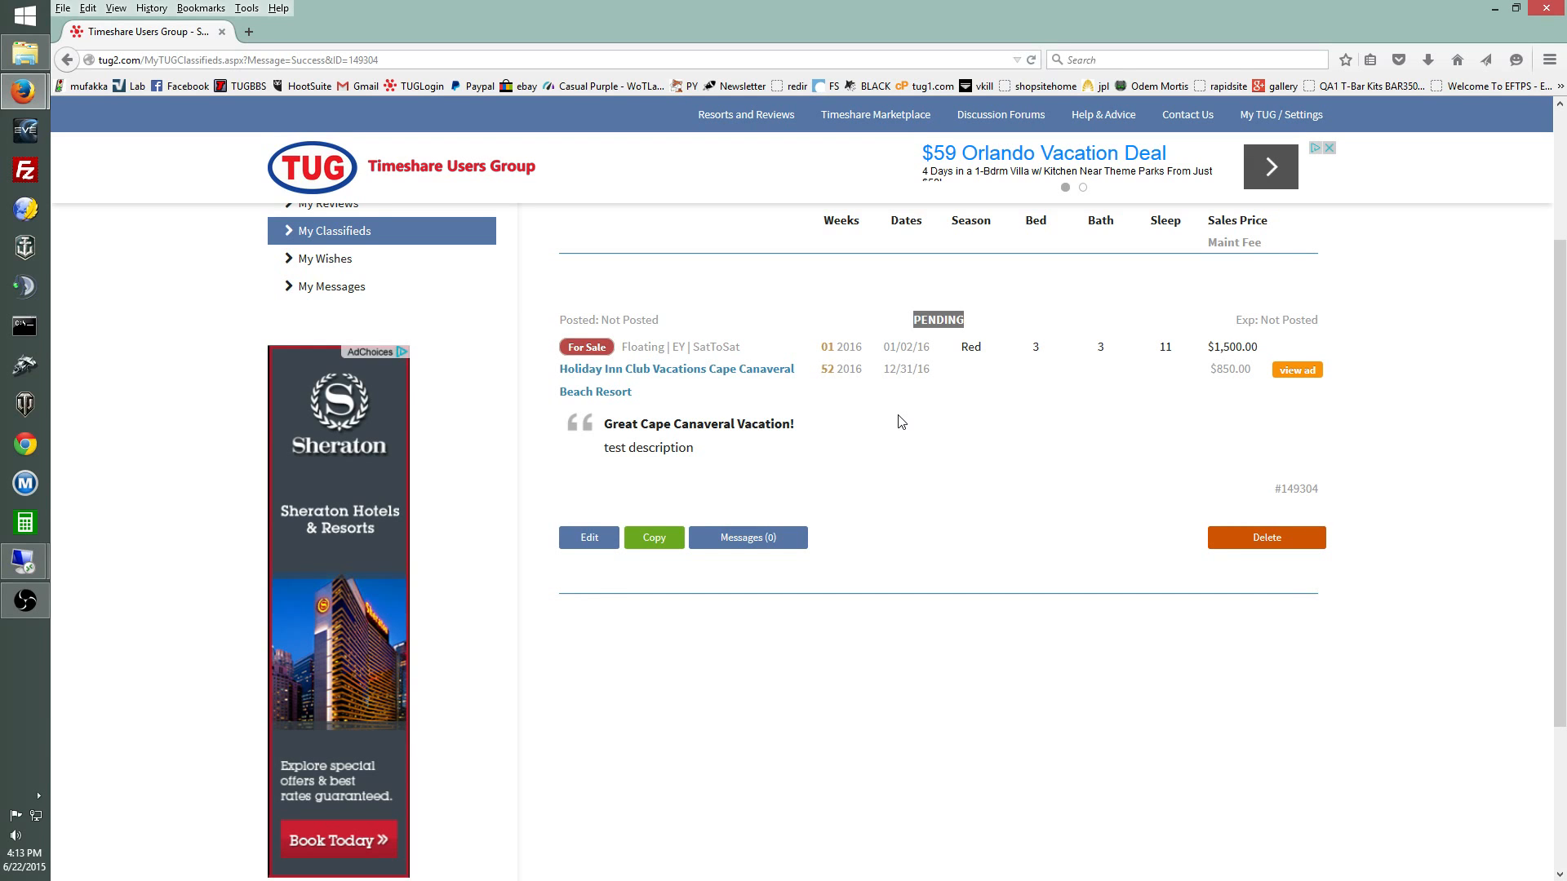
scroll(865, 461, "up", 2)
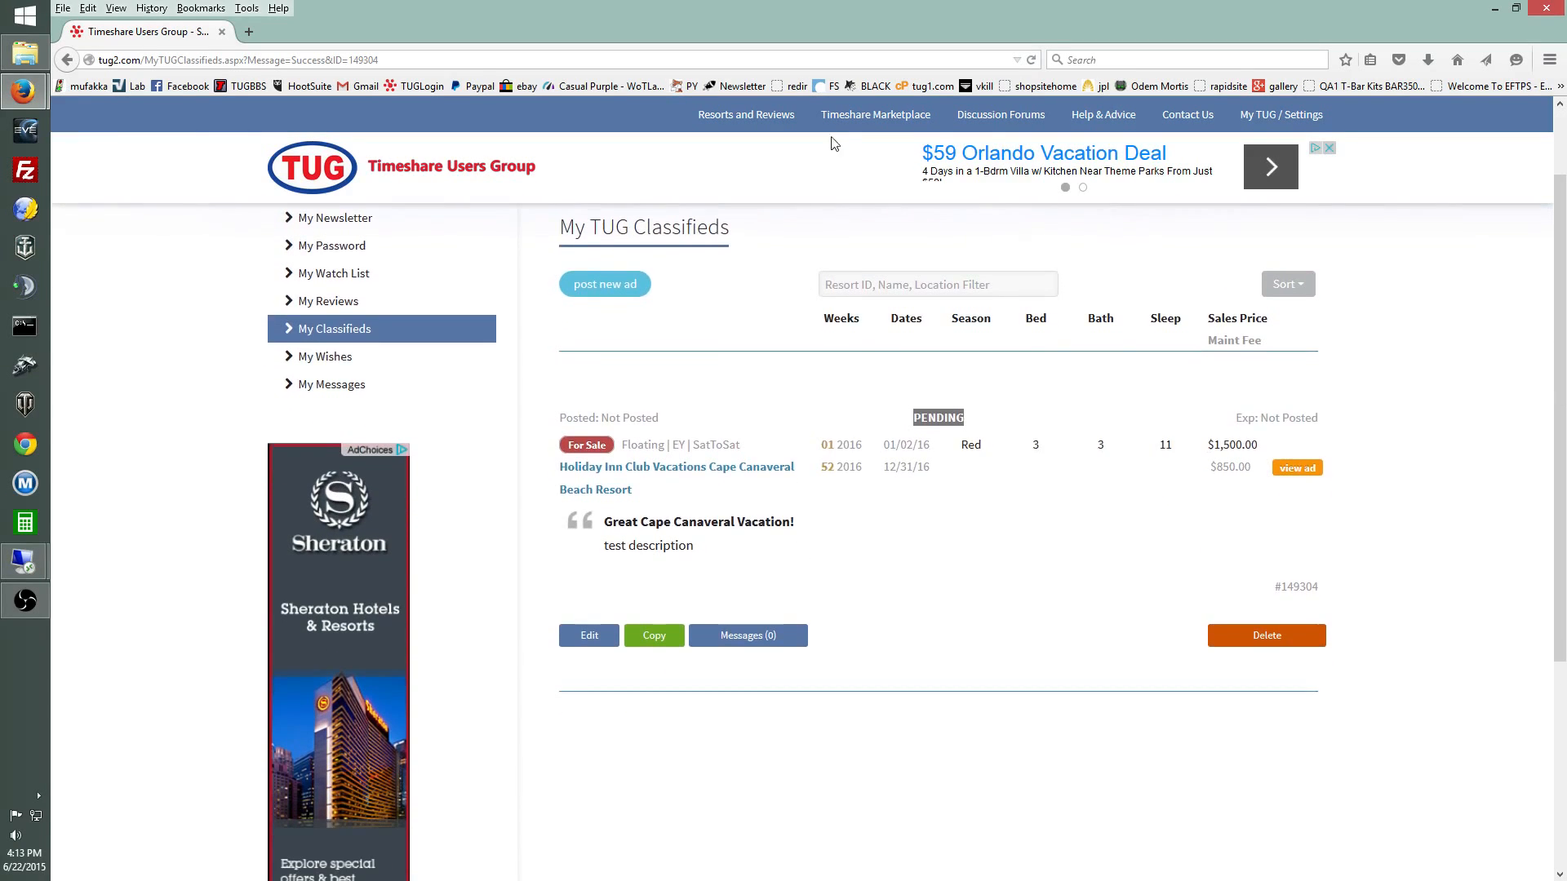
left_click(613, 641)
scroll(847, 611, "up", 1)
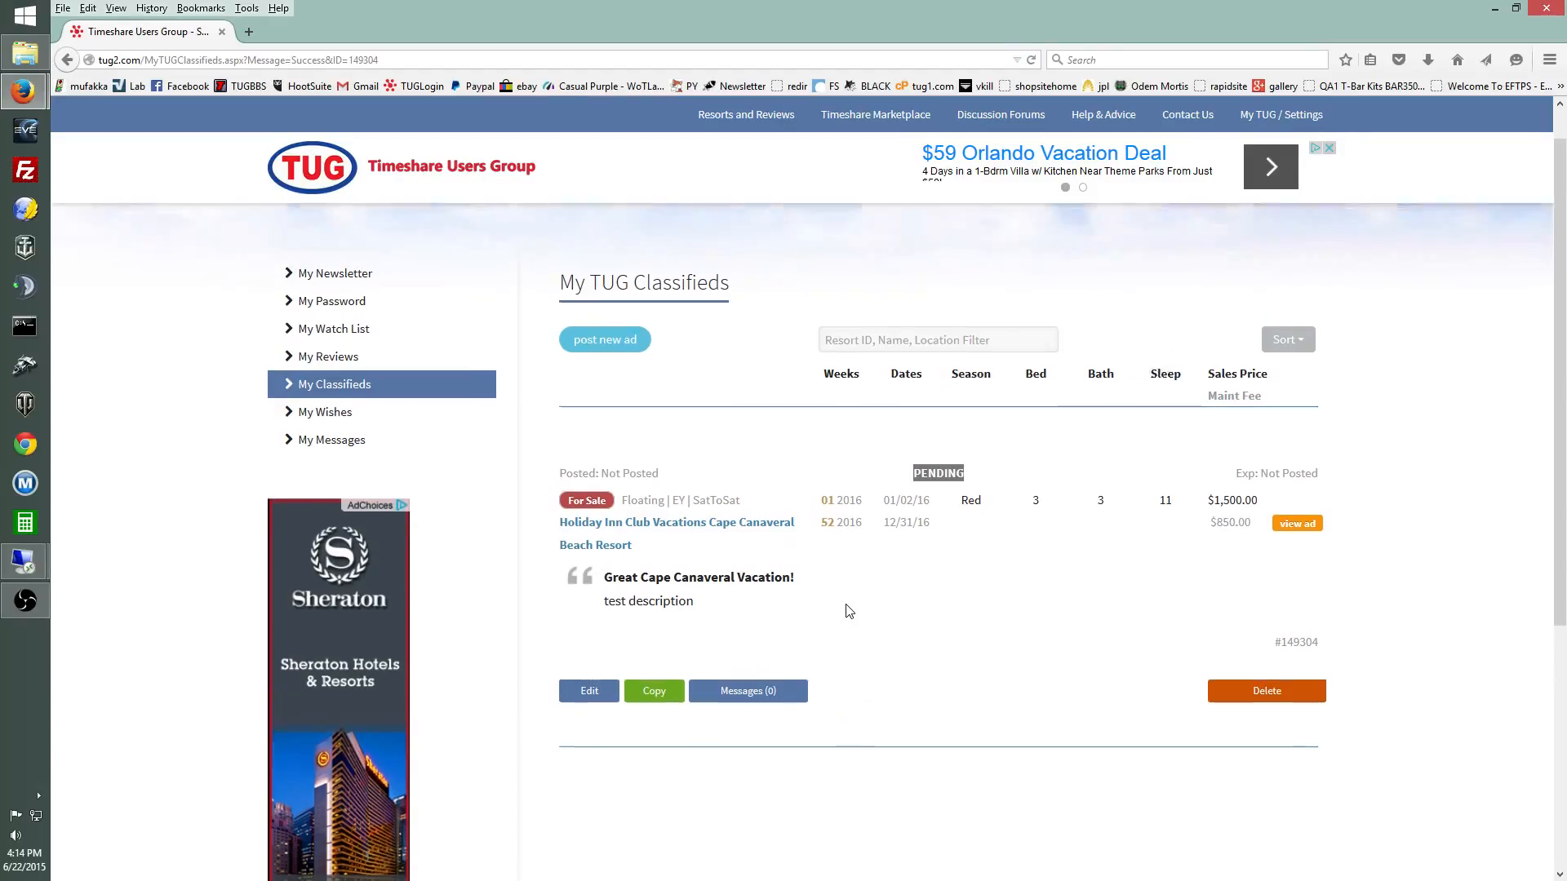
scroll(809, 510, "down", 1)
scroll(870, 547, "down", 1)
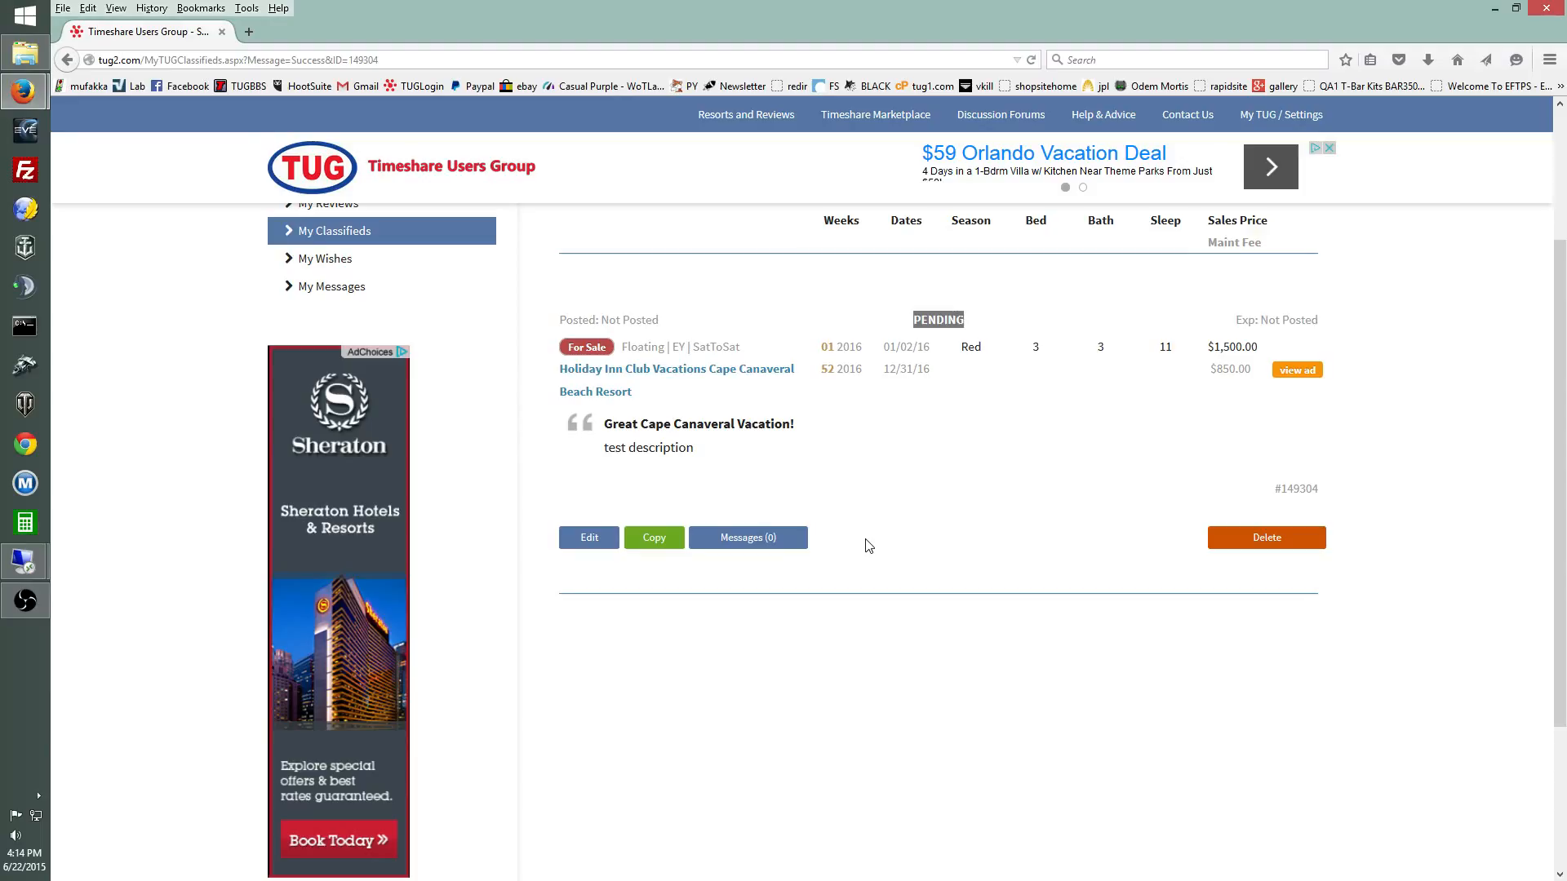
scroll(868, 546, "down", 1)
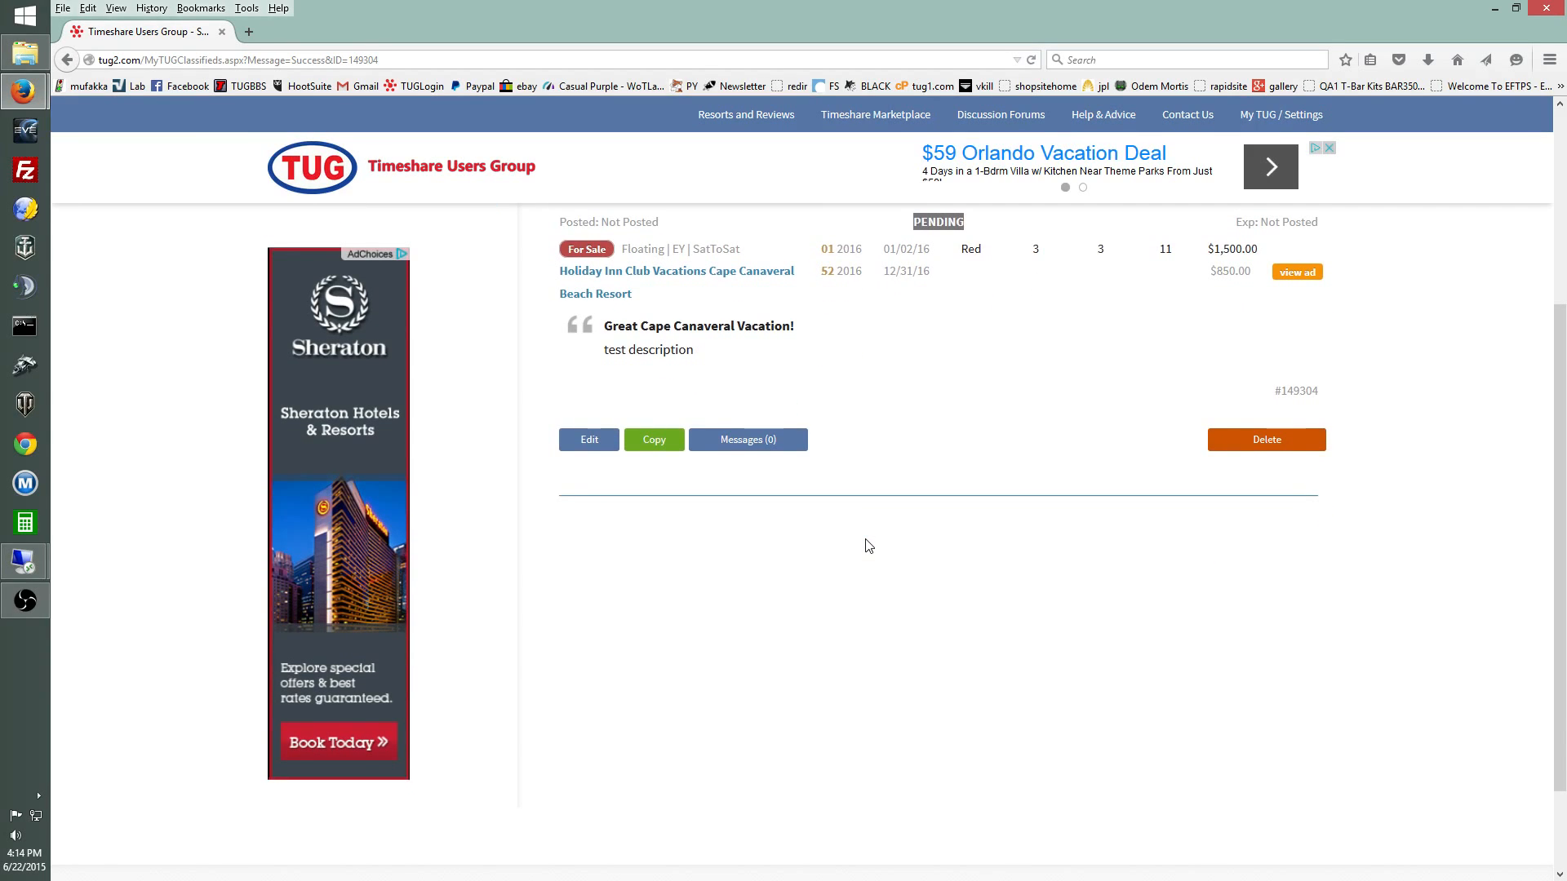
scroll(868, 546, "up", 3)
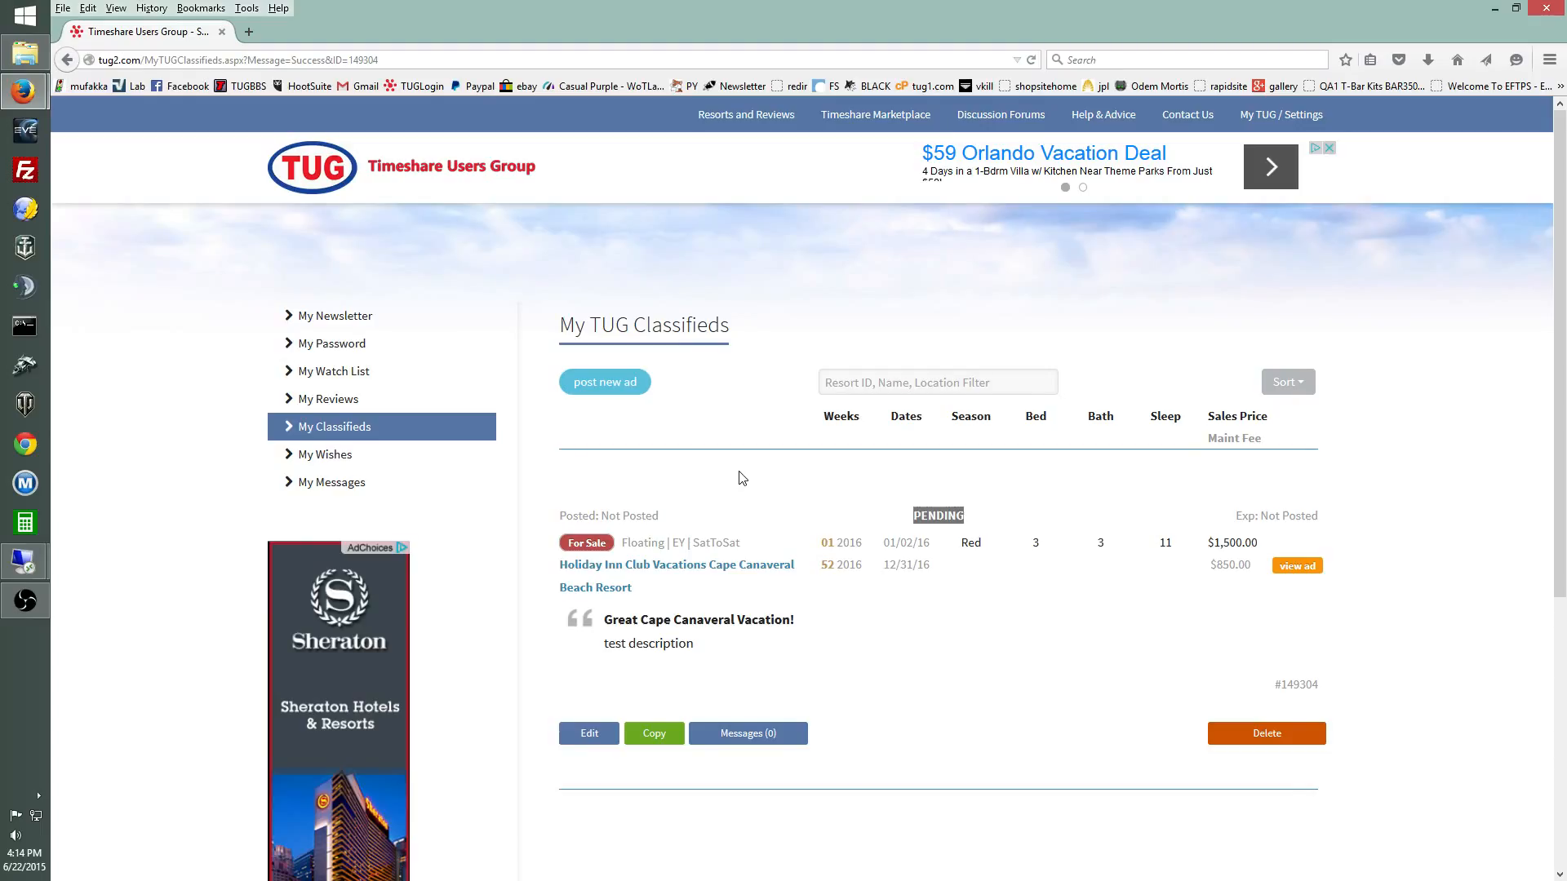
Step: Type an e-mail address into the classifieds filter box and select the filter text
left_click(857, 383)
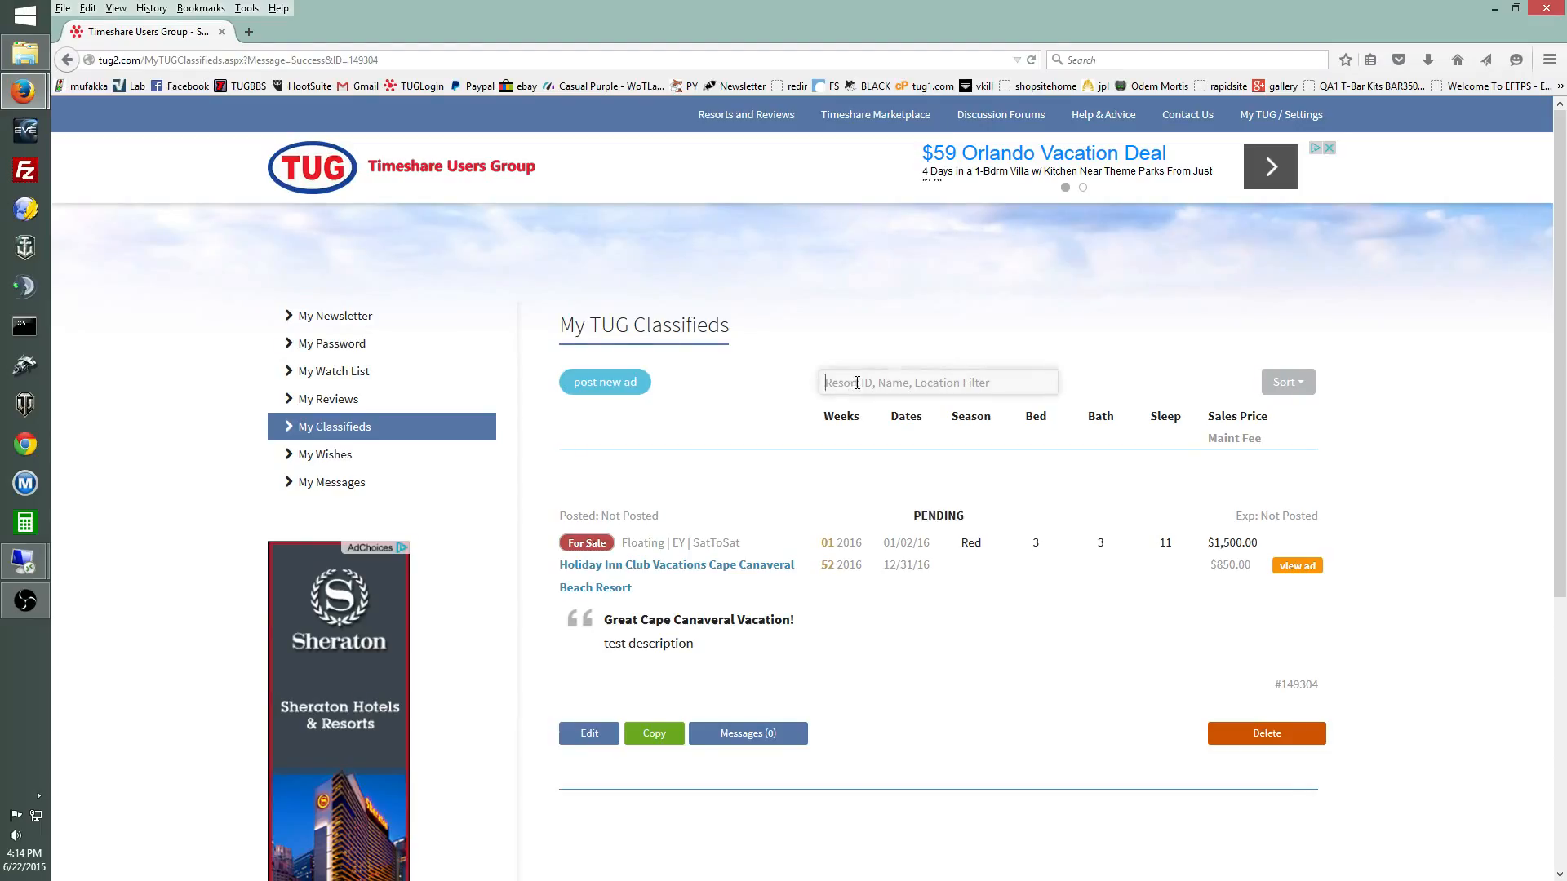
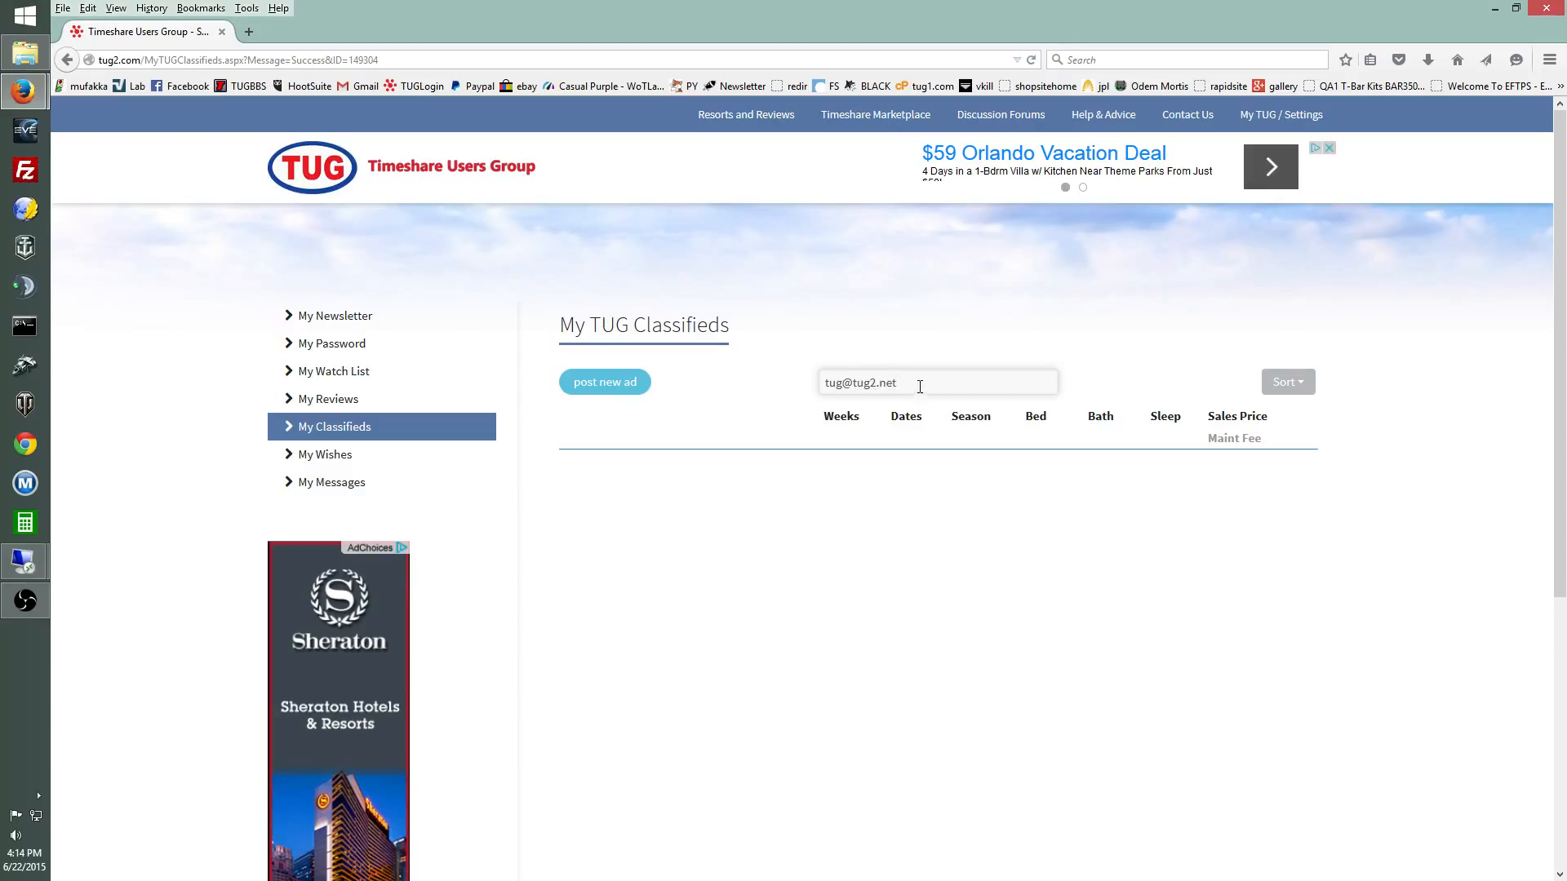
left_click_drag(918, 388, 802, 388)
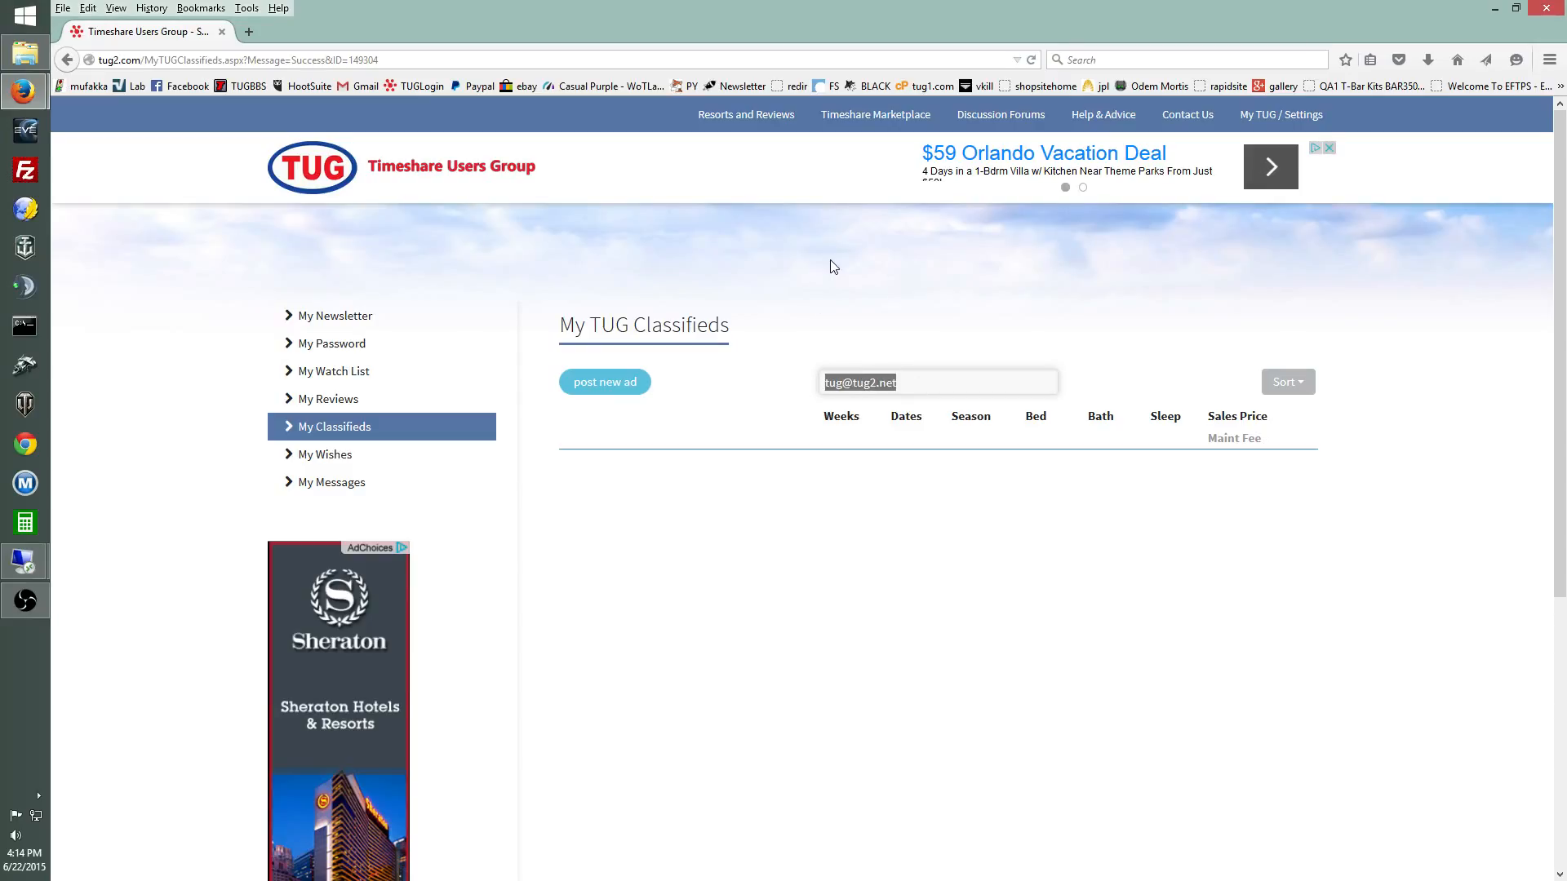